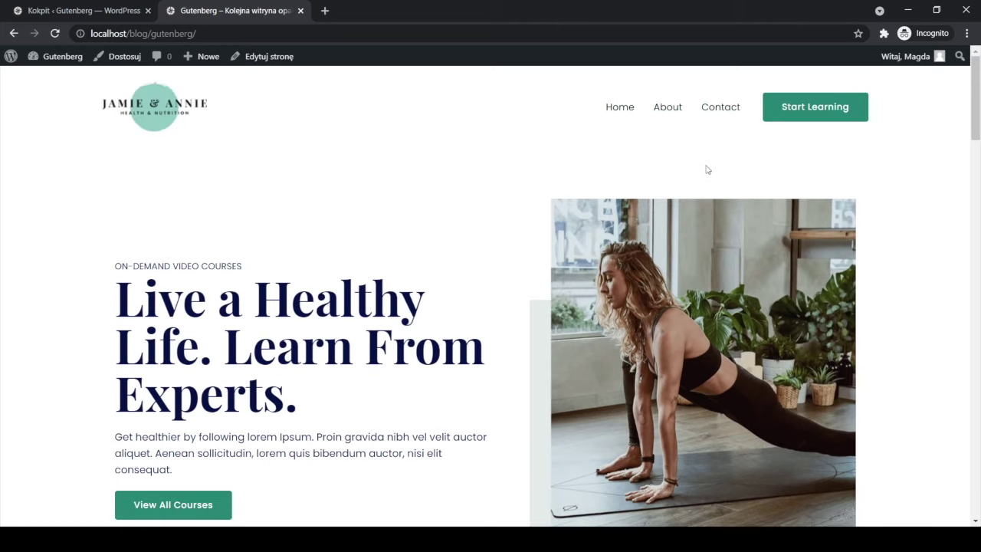
- Look over the site's front page and open the Home page for editing from the WordPress page list
scroll(706, 169, down, 10)
scroll(707, 185, down, 2)
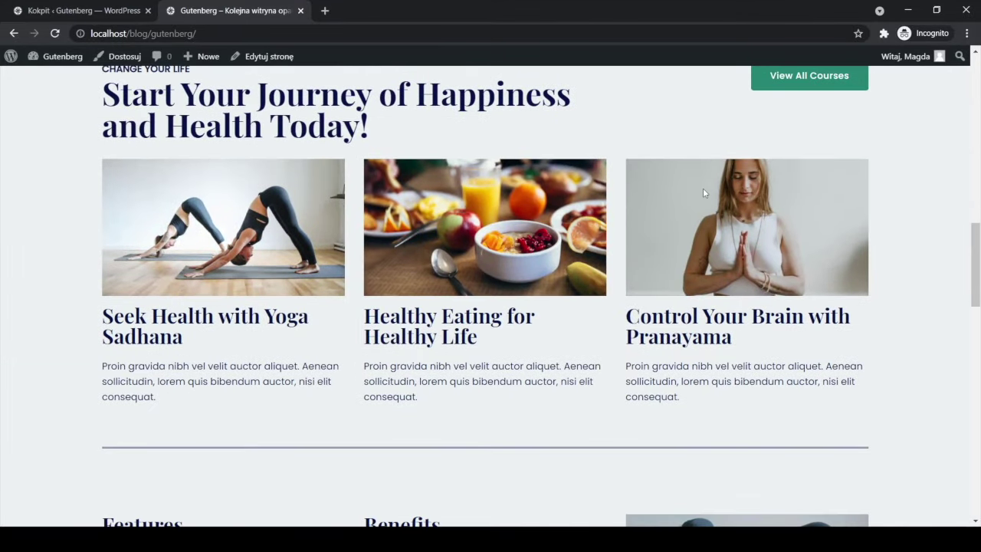
click(117, 16)
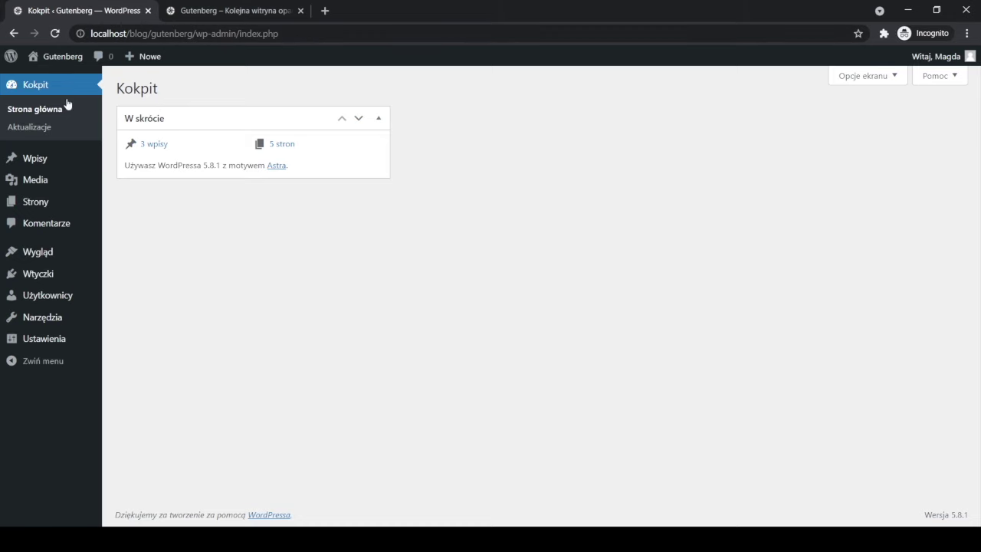
mouse_move(43, 207)
click(42, 206)
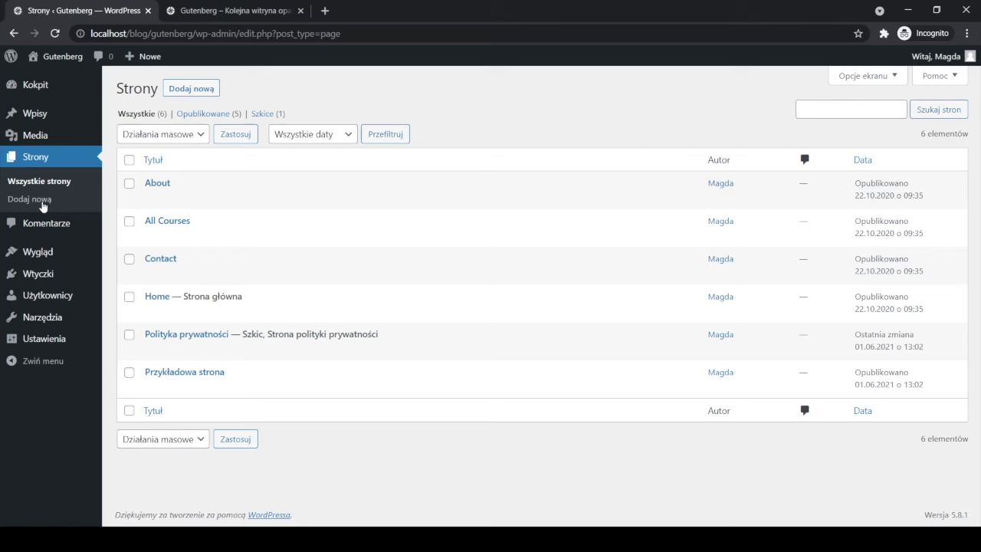
click(156, 298)
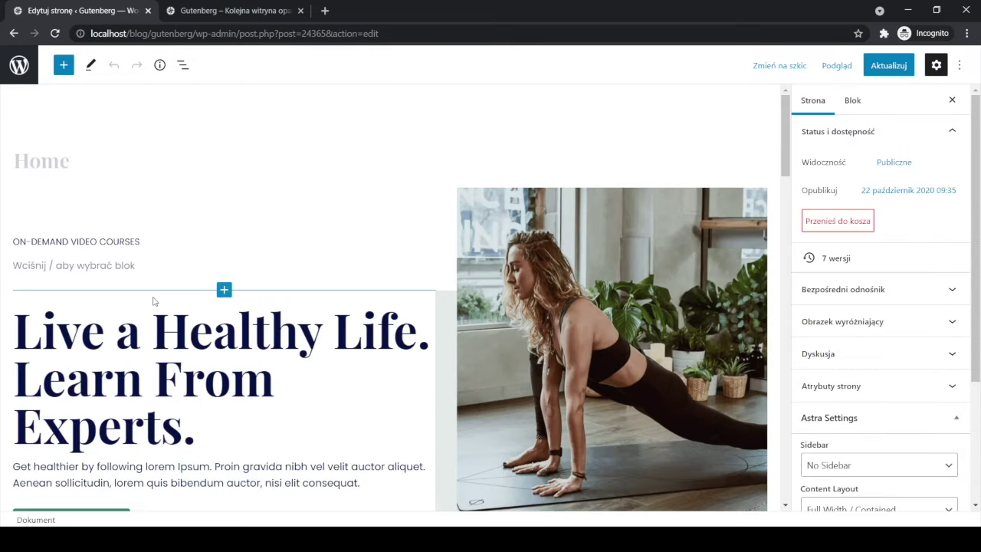
- Hide the settings sidebar and show the list view of the Home page's blocks
click(936, 65)
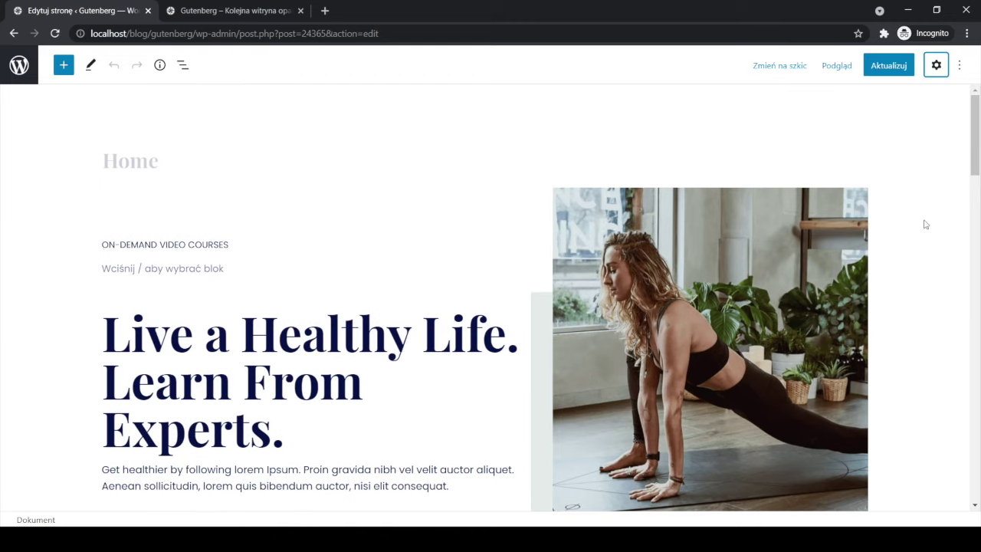
click(183, 67)
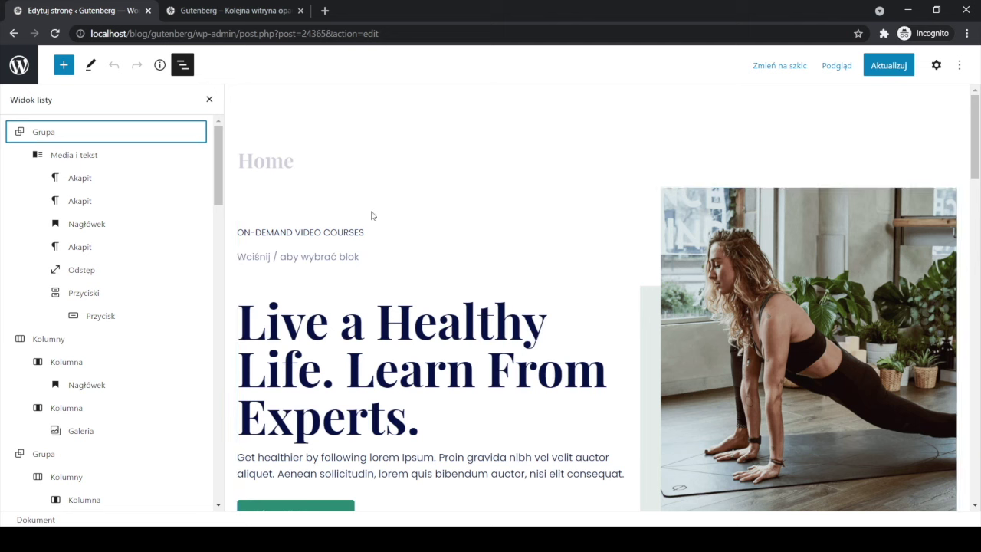
scroll(397, 203, down, 4)
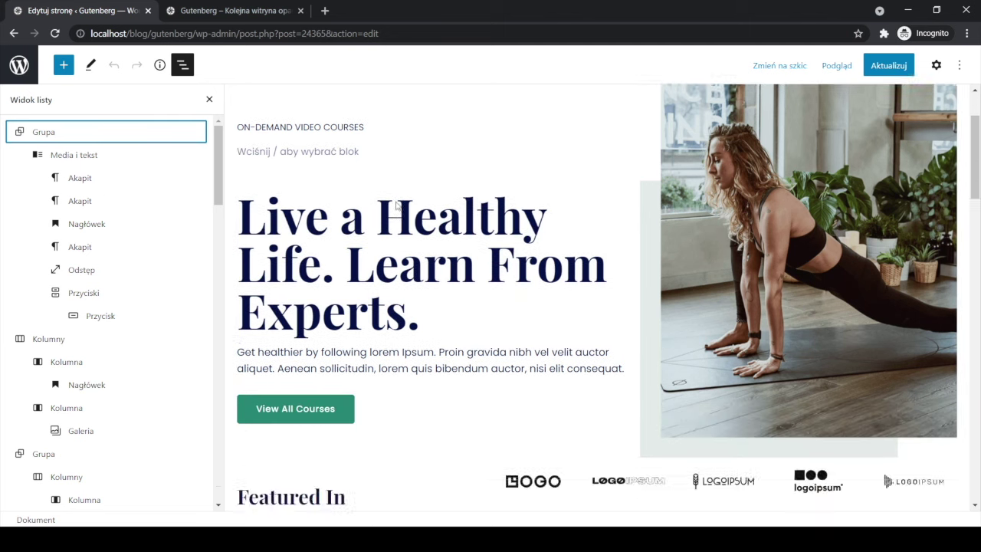
scroll(398, 202, down, 2)
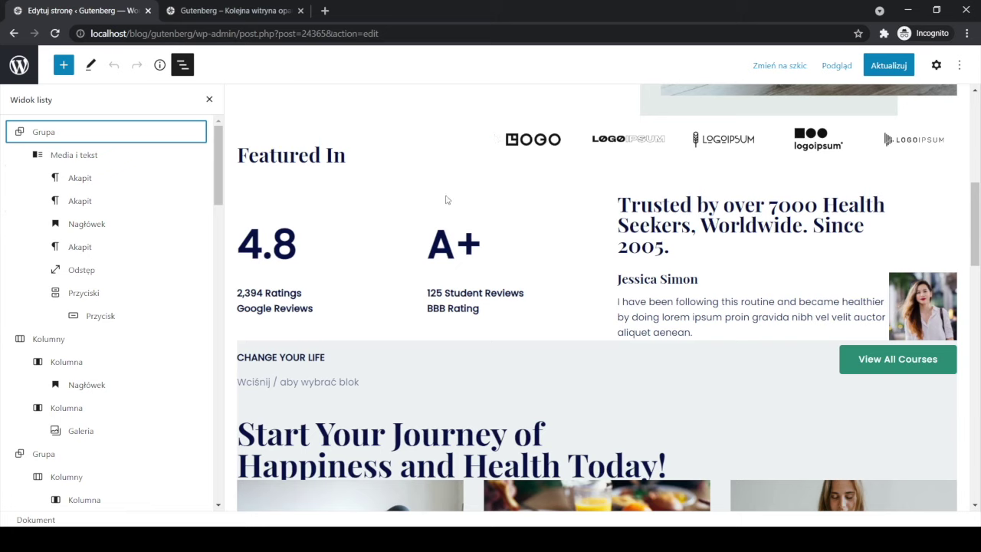
- Give the Columns block holding the Featured In heading and logo gallery the HTML anchor "logotypy"
mouse_move(450, 175)
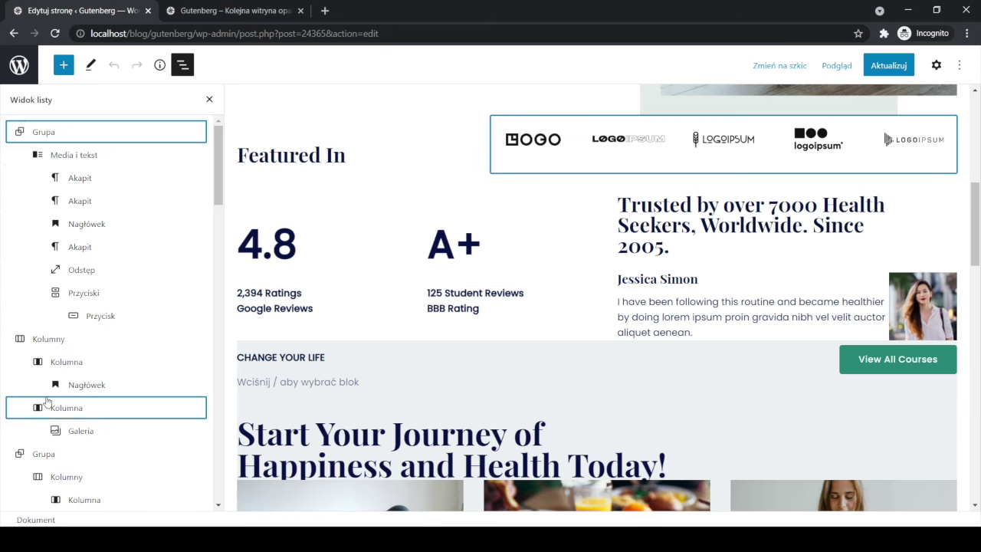
click(29, 345)
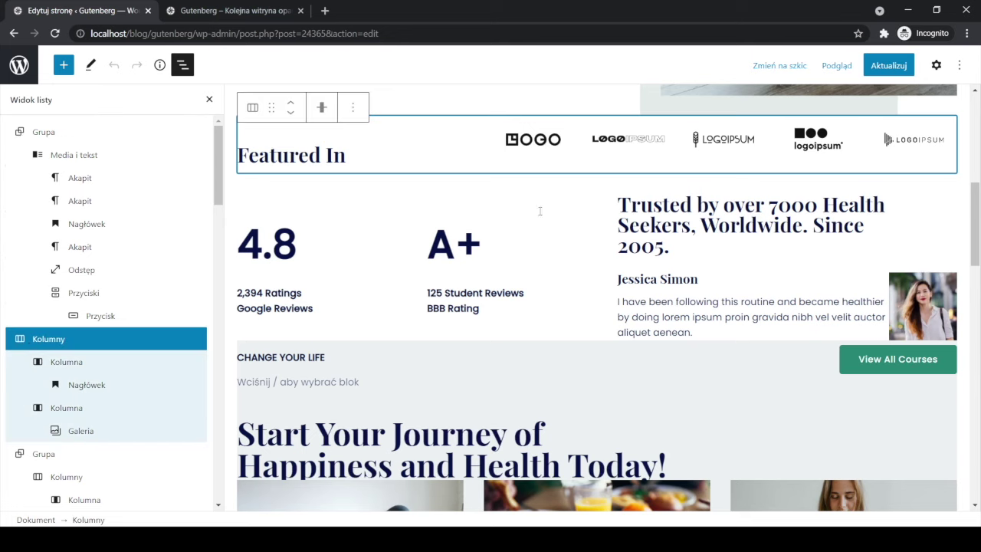
click(937, 67)
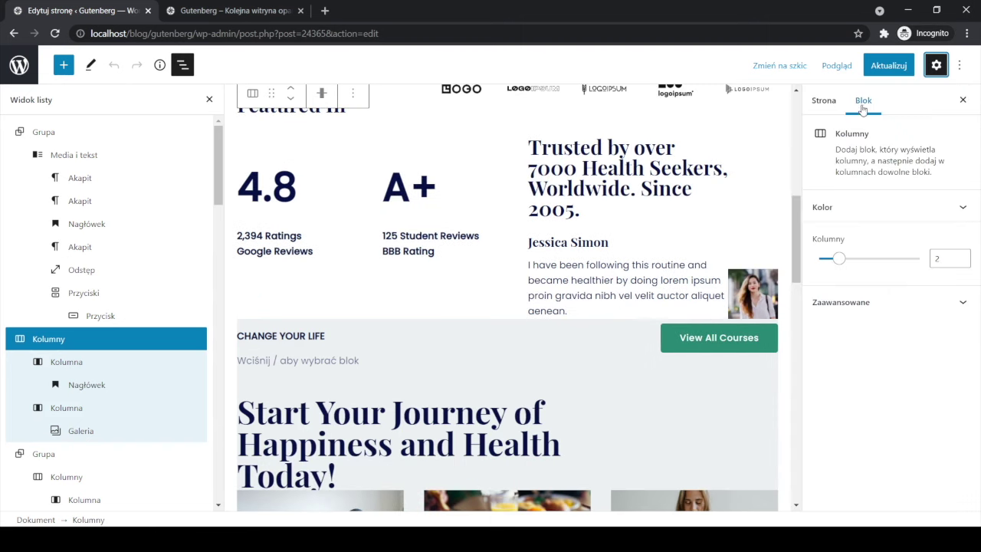
scroll(399, 355, up, 3)
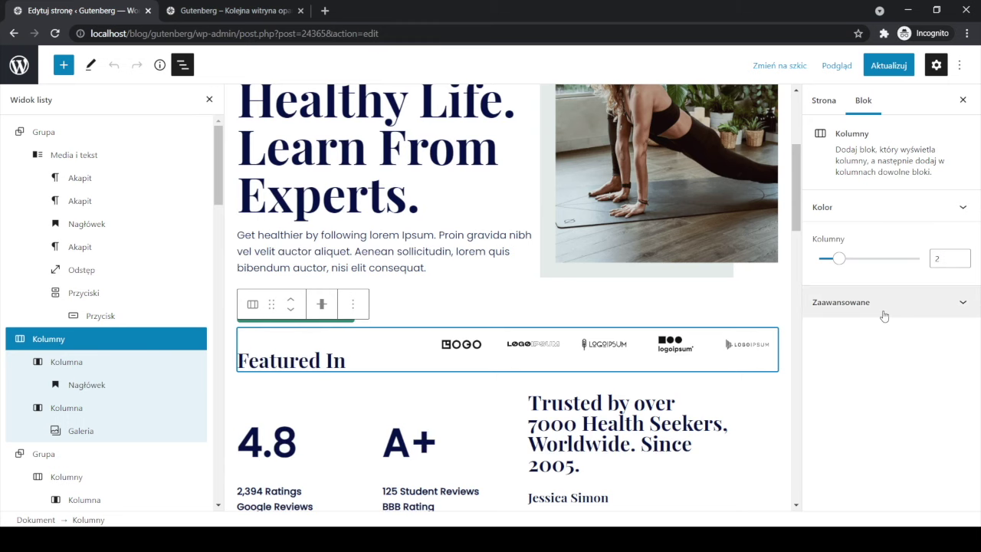
click(847, 311)
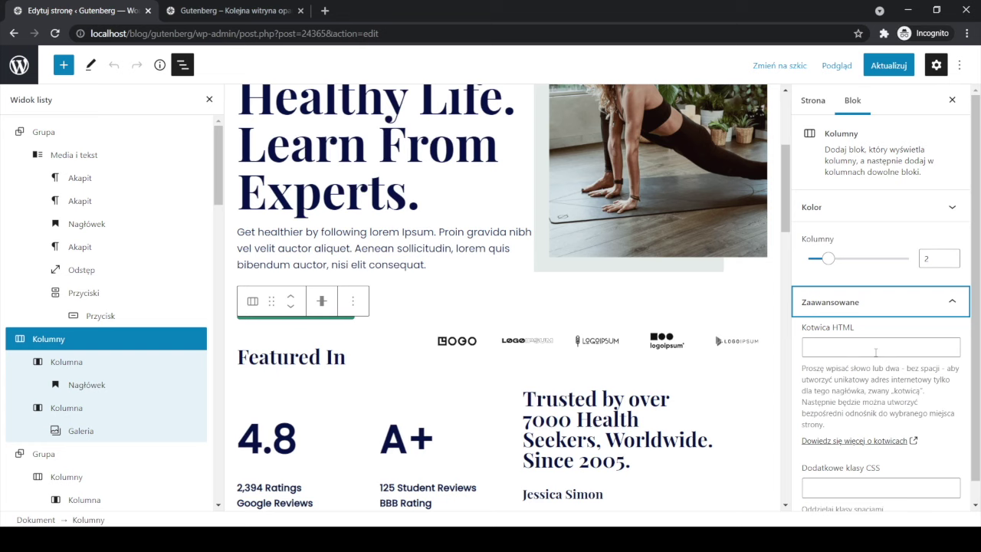
click(834, 349)
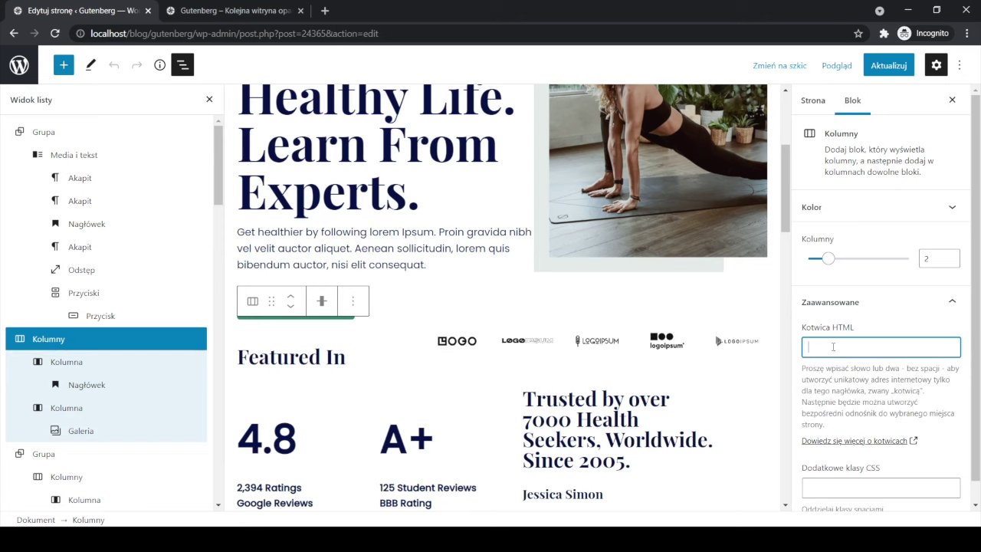
text(logotypy)
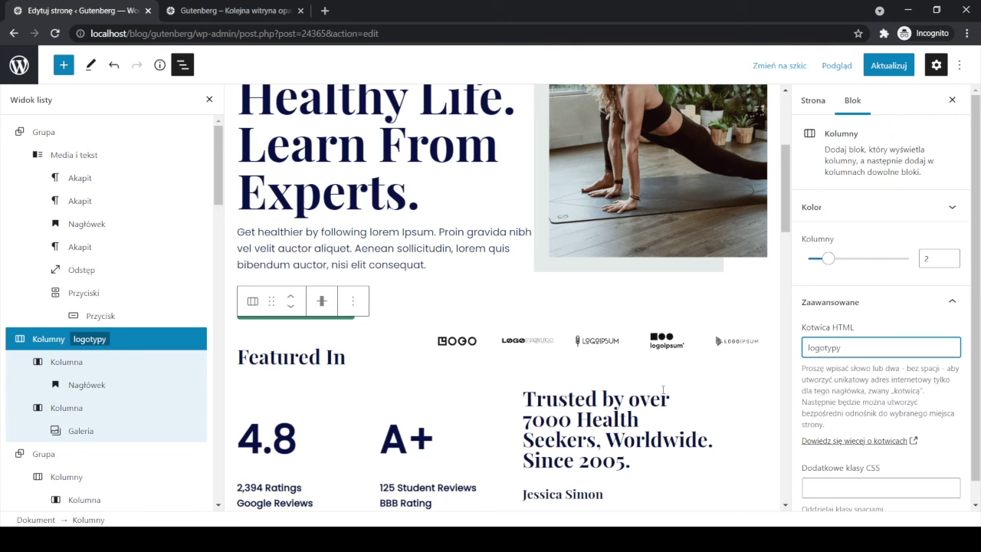
- Give the Group block of the "Start Your Journey of Happiness and Health Today!" section the HTML anchor "kursy"
scroll(309, 346, down, 1)
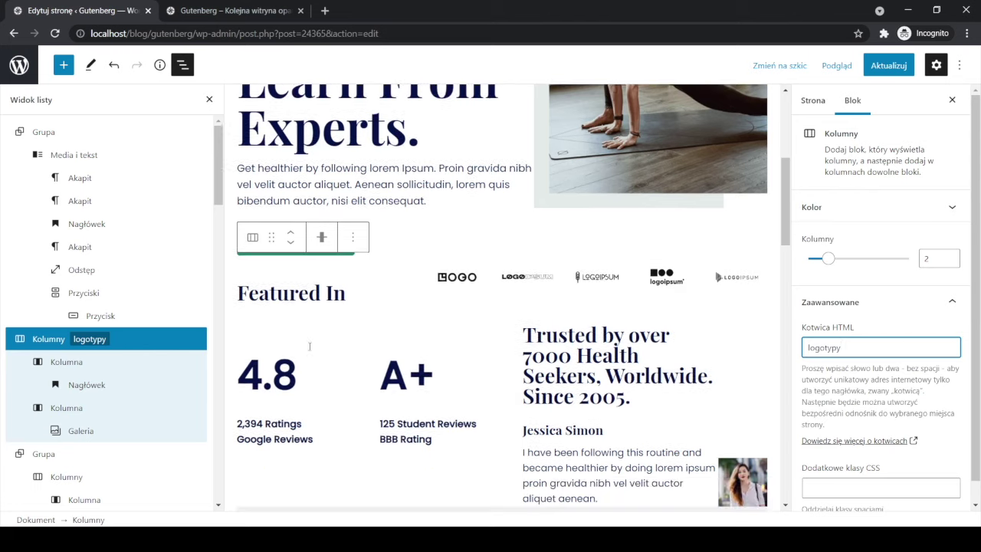
scroll(320, 280, down, 1)
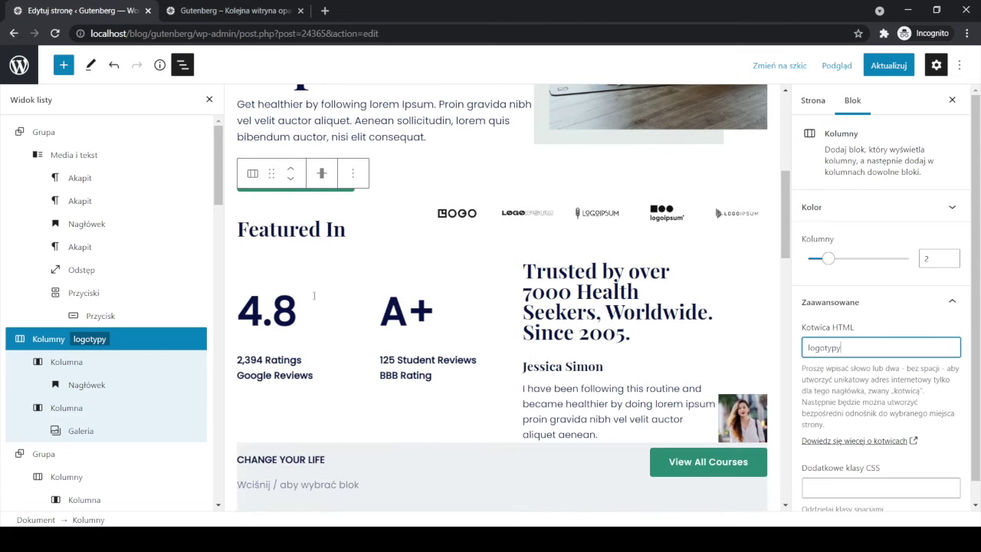
scroll(274, 316, down, 2)
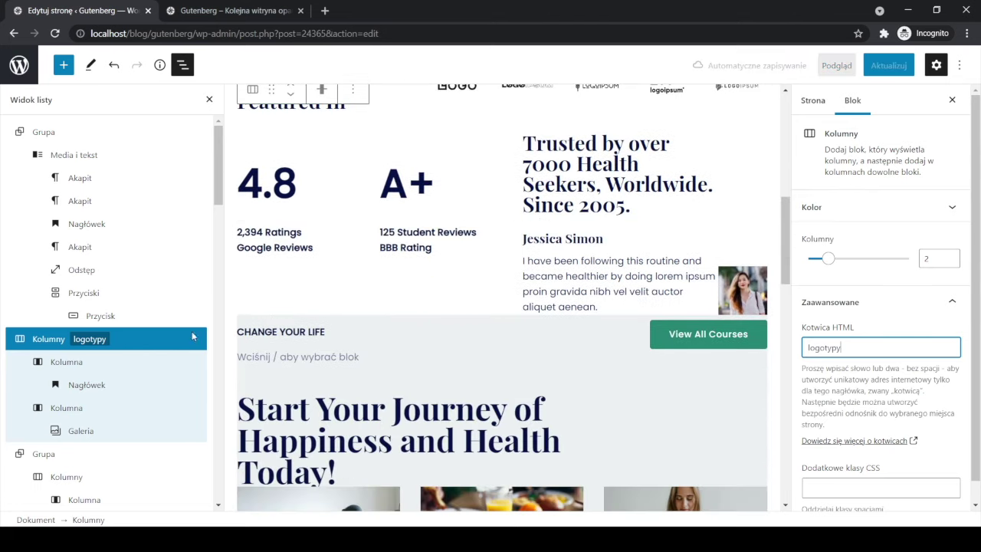
click(60, 455)
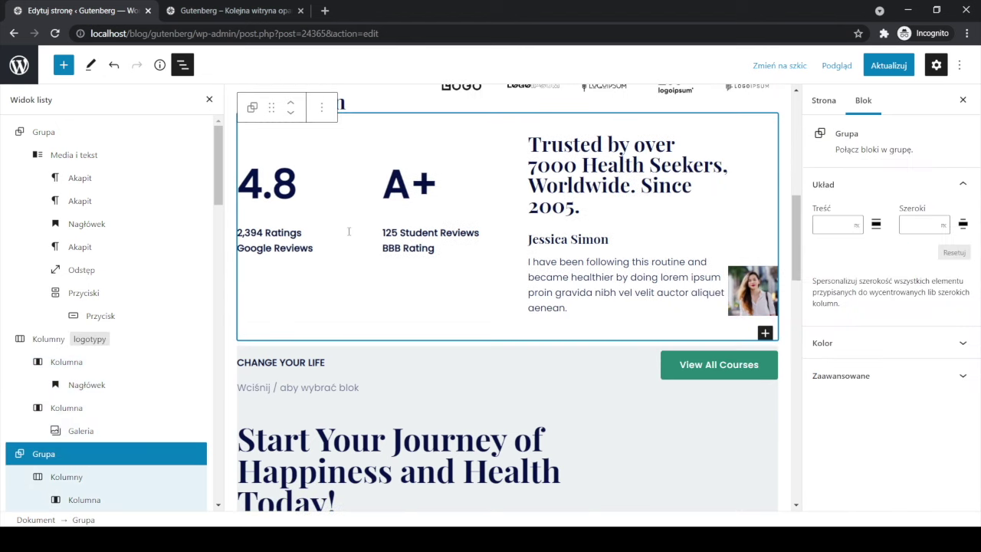
scroll(39, 410, down, 5)
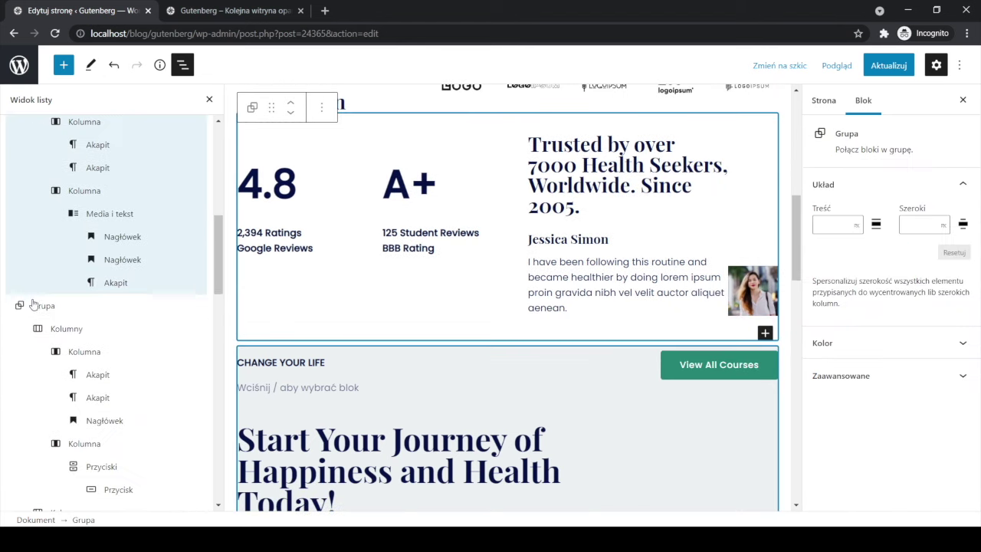
click(38, 304)
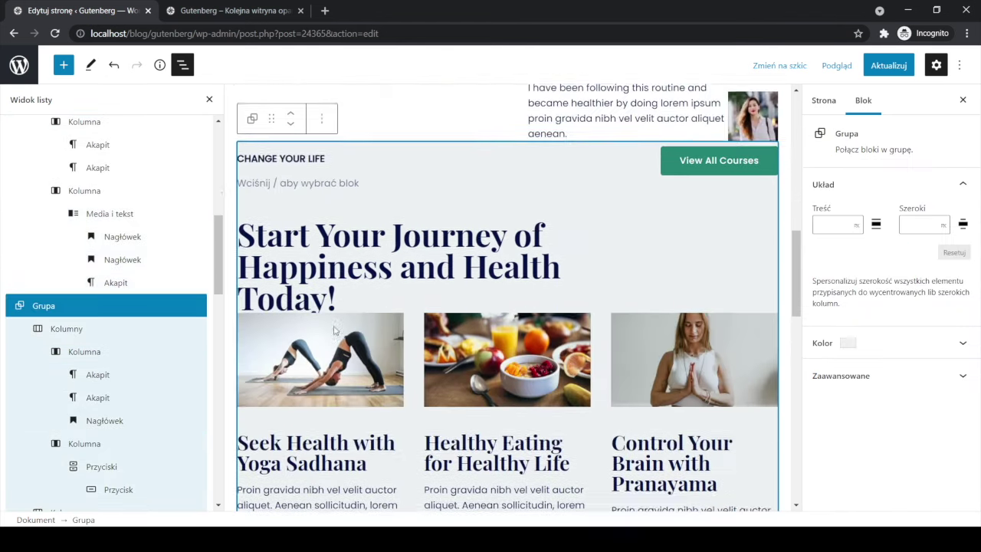
click(904, 375)
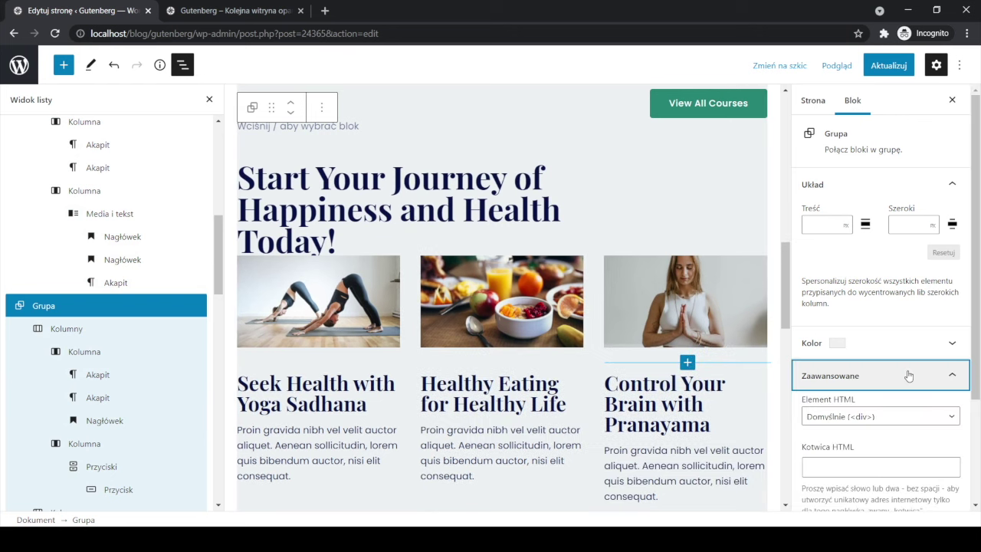
click(865, 467)
text(kursy)
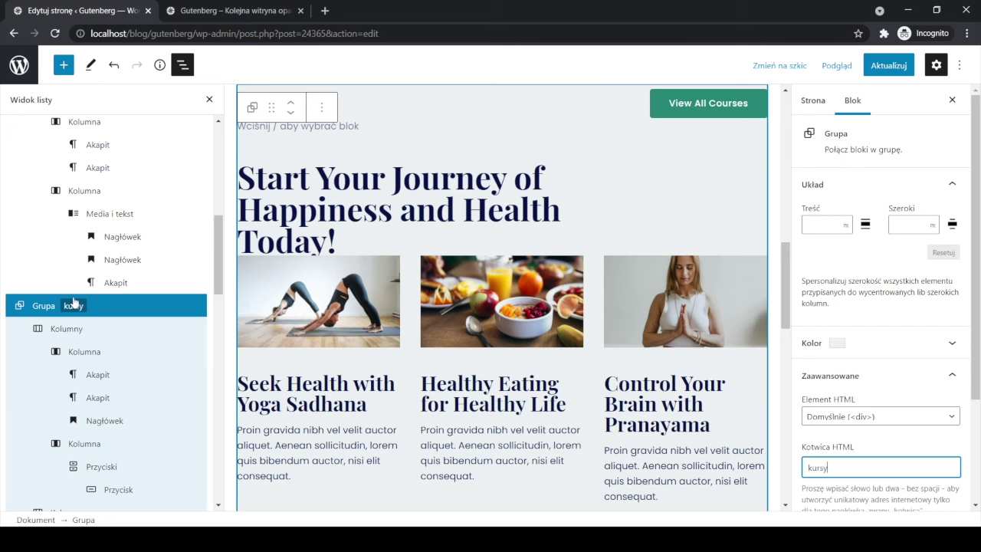
- Give the Group block containing the "The Trainers" section the HTML anchor "trenerzy"
scroll(68, 292, up, 3)
scroll(63, 276, up, 2)
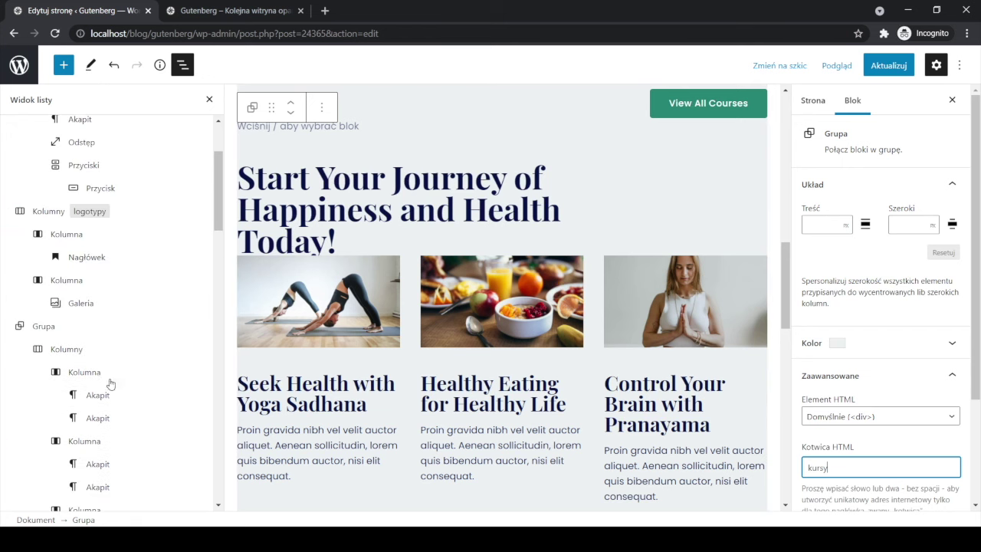
scroll(115, 391, down, 4)
scroll(119, 403, down, 2)
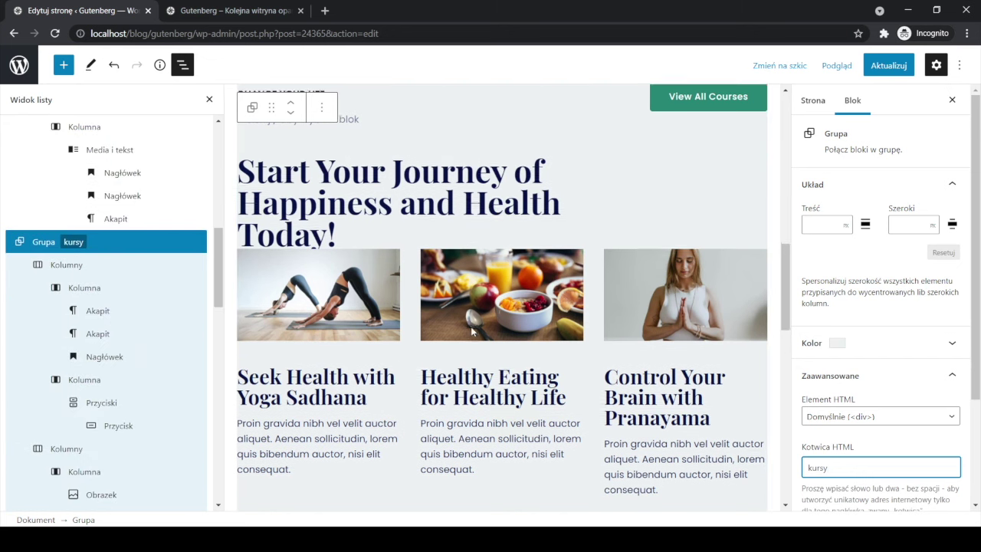
scroll(371, 358, down, 6)
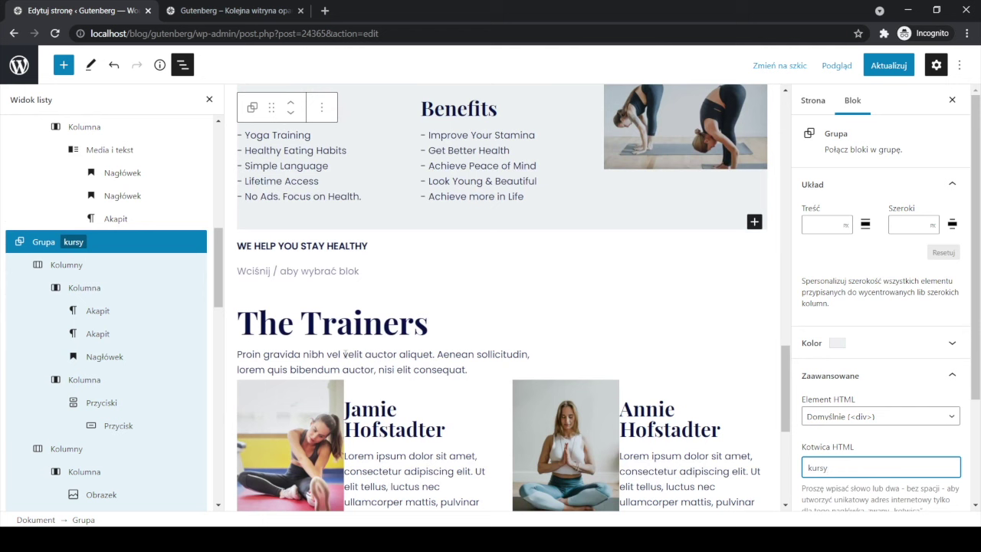
click(347, 331)
scroll(33, 373, down, 5)
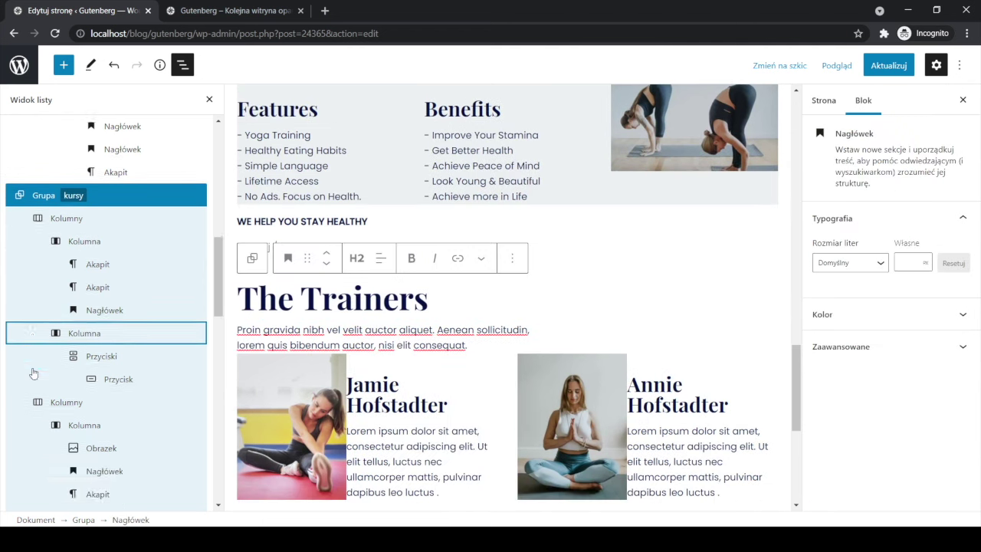
scroll(36, 368, down, 4)
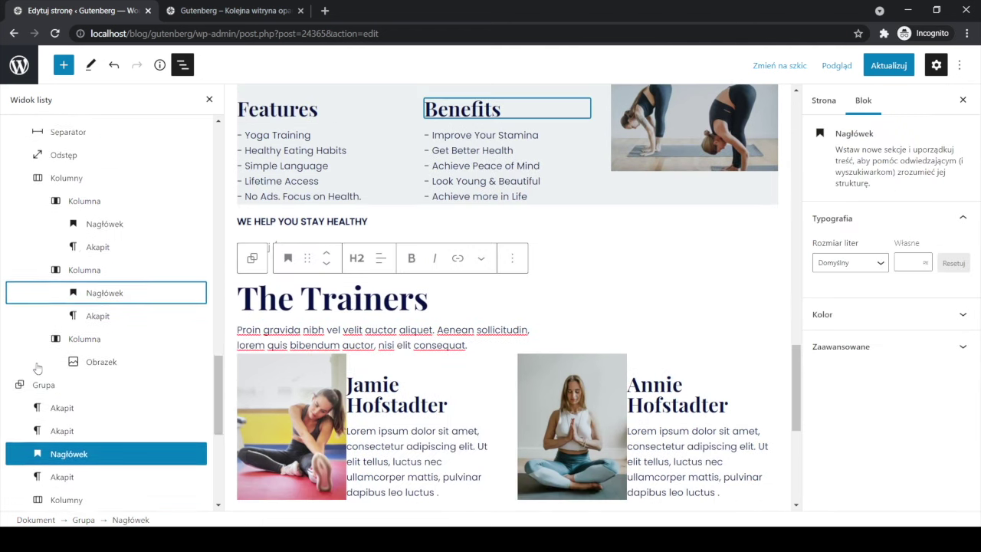
click(34, 326)
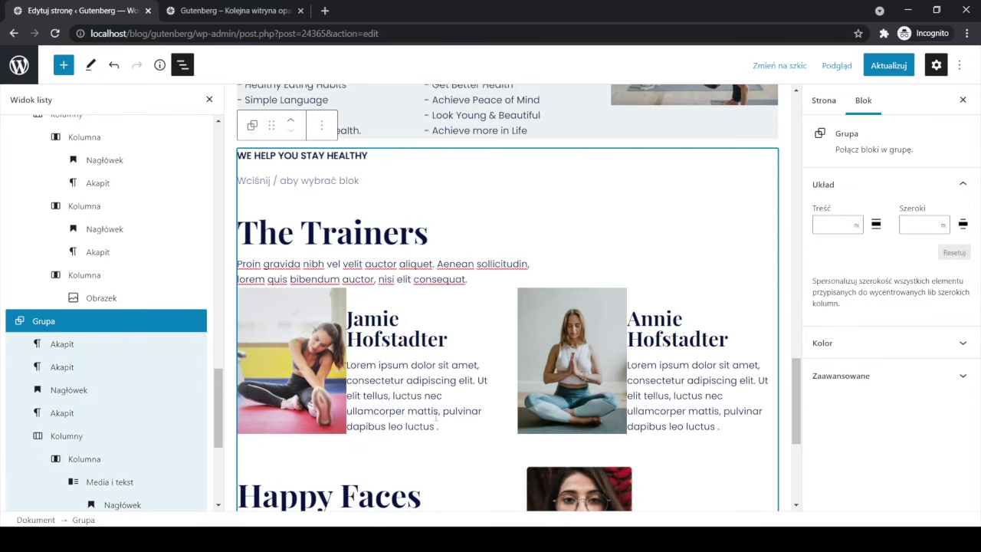
scroll(437, 418, down, 3)
scroll(437, 420, up, 3)
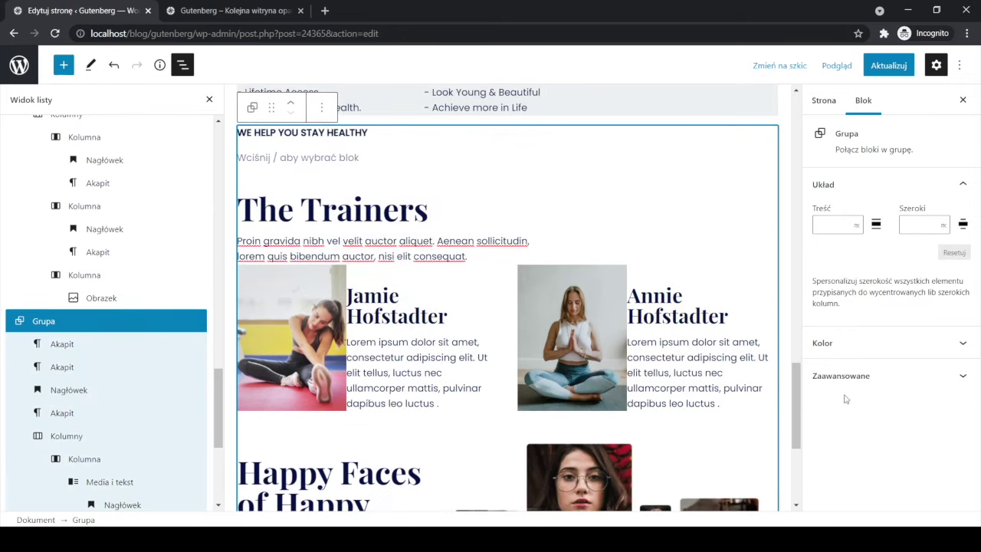
click(870, 380)
click(840, 469)
text(trenerzy)
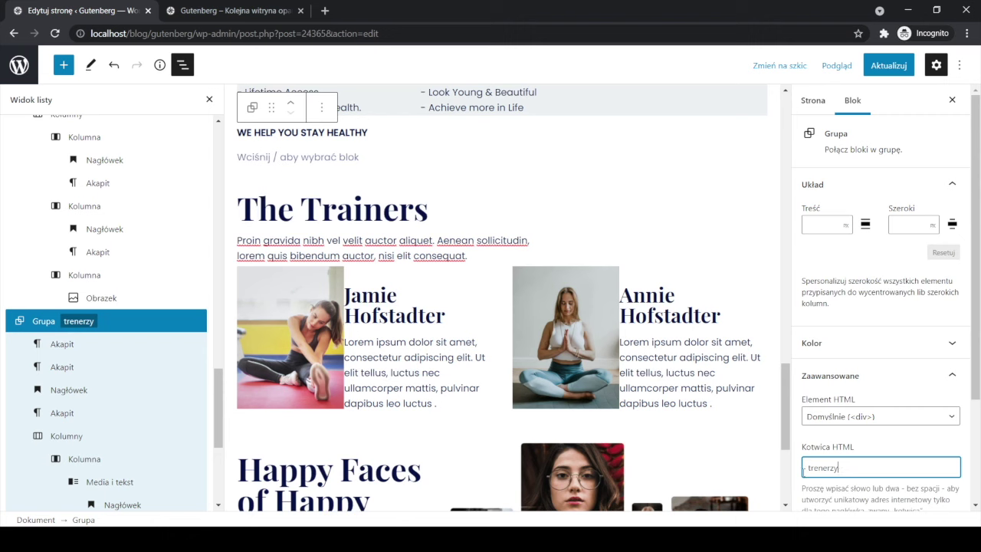
- Update the Home page and leave the editor for the list of pages
click(885, 65)
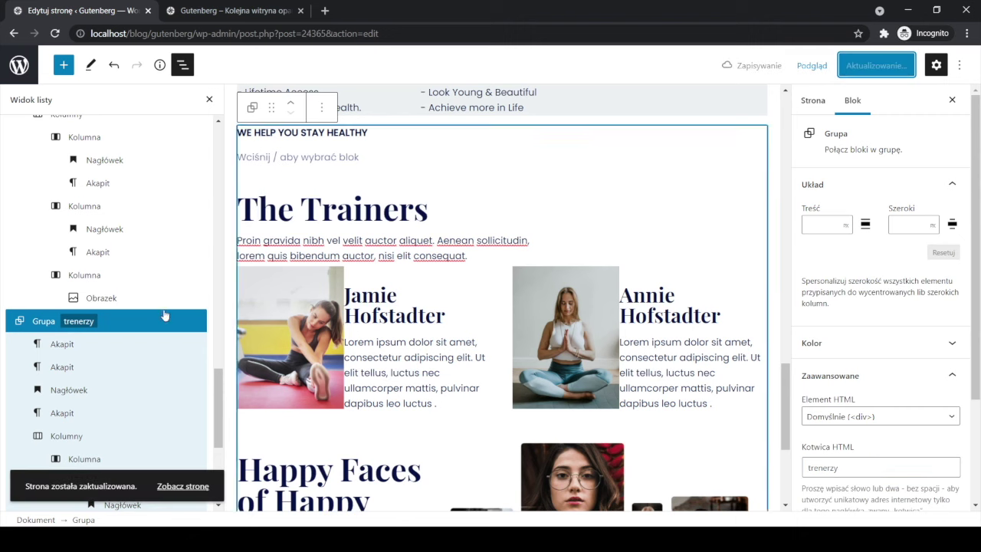
scroll(77, 320, up, 10)
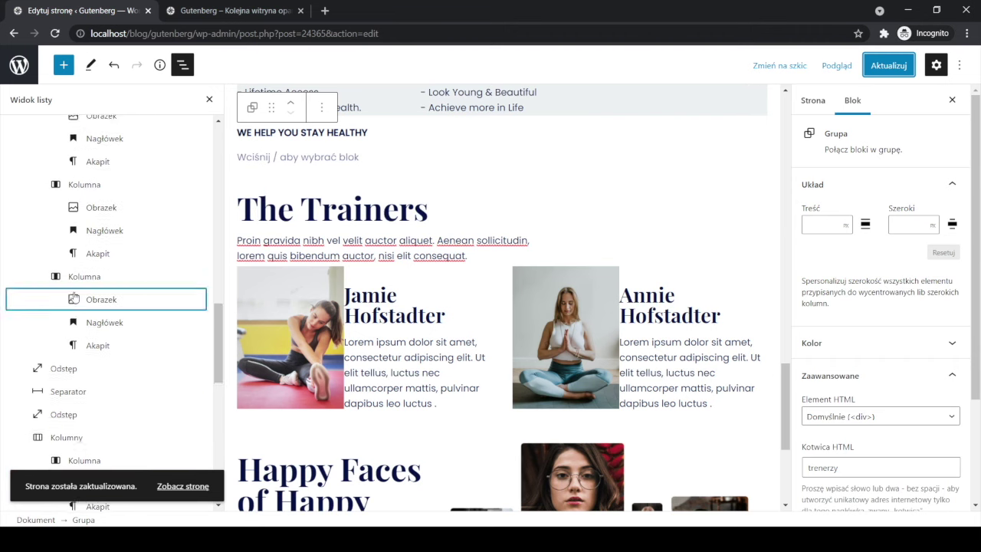
scroll(74, 297, up, 3)
scroll(50, 251, up, 3)
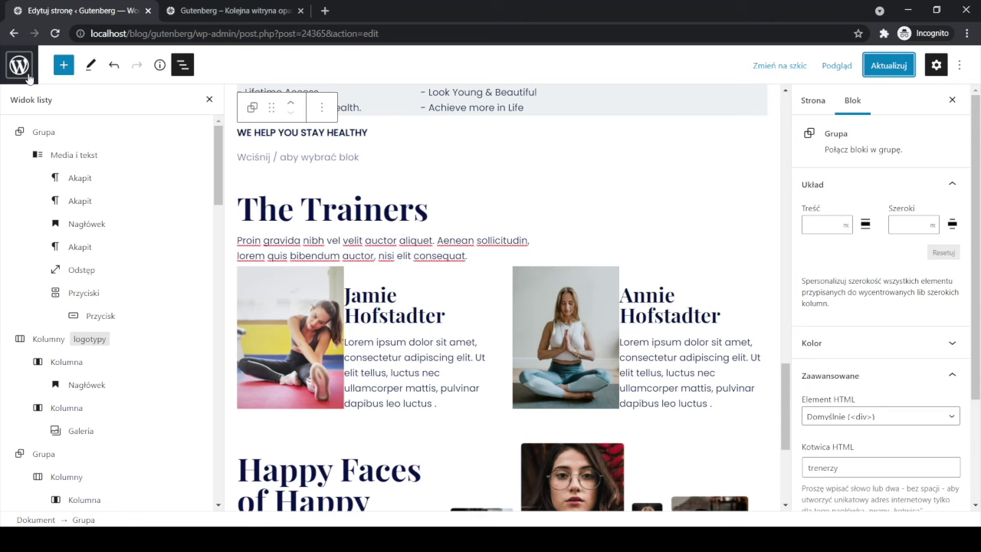
click(28, 77)
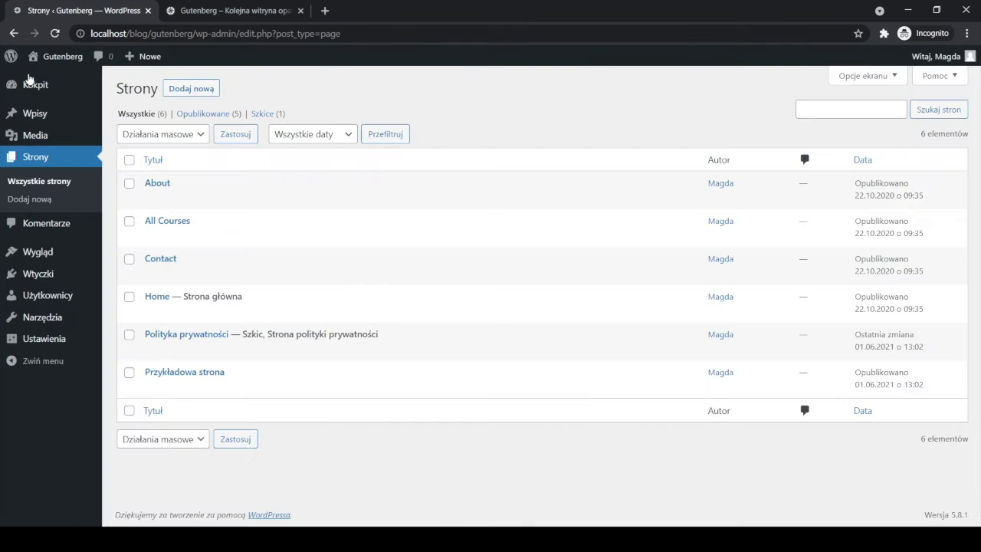
- Open the Primary Menu for editing and remove its Contact, About and Home items
mouse_move(44, 257)
click(125, 308)
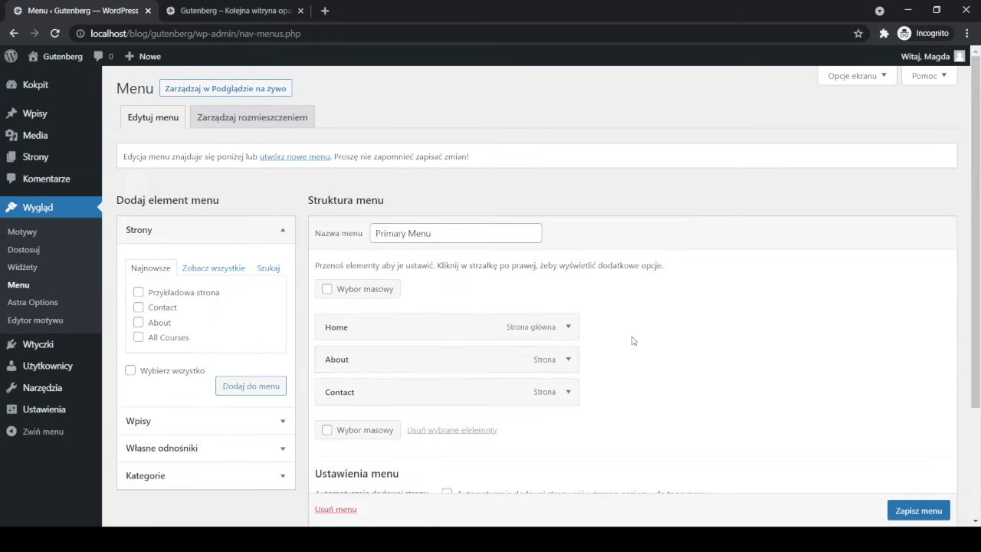
scroll(633, 341, down, 2)
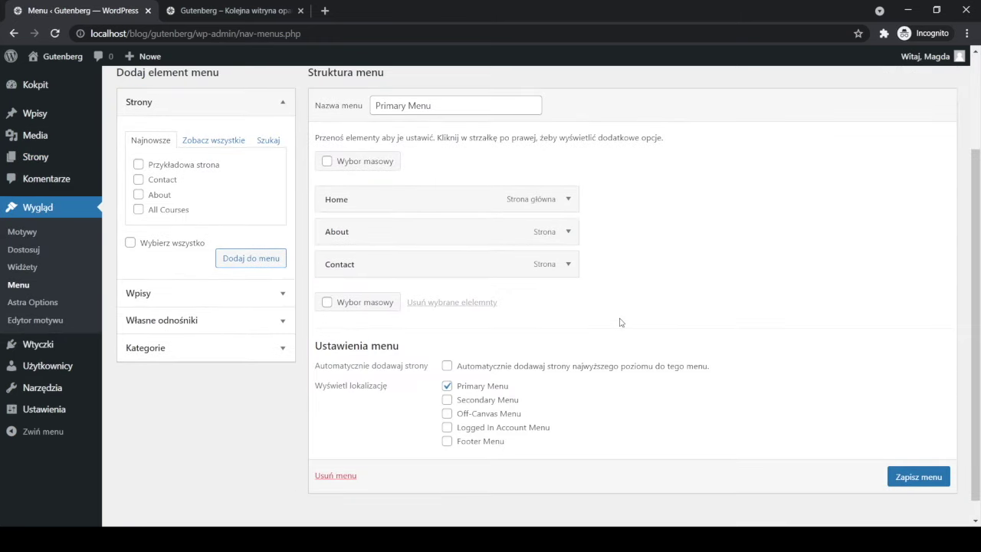
click(568, 268)
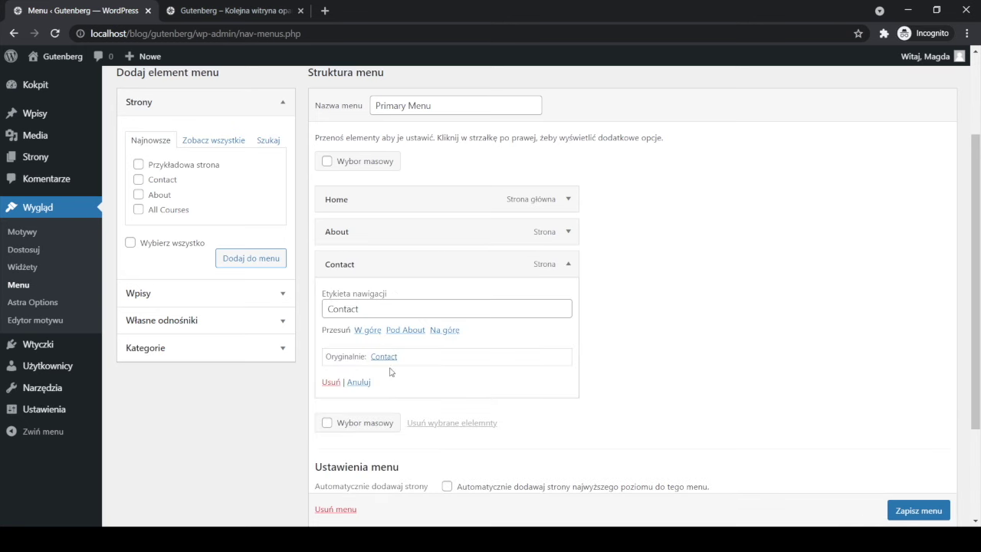
click(330, 383)
click(568, 244)
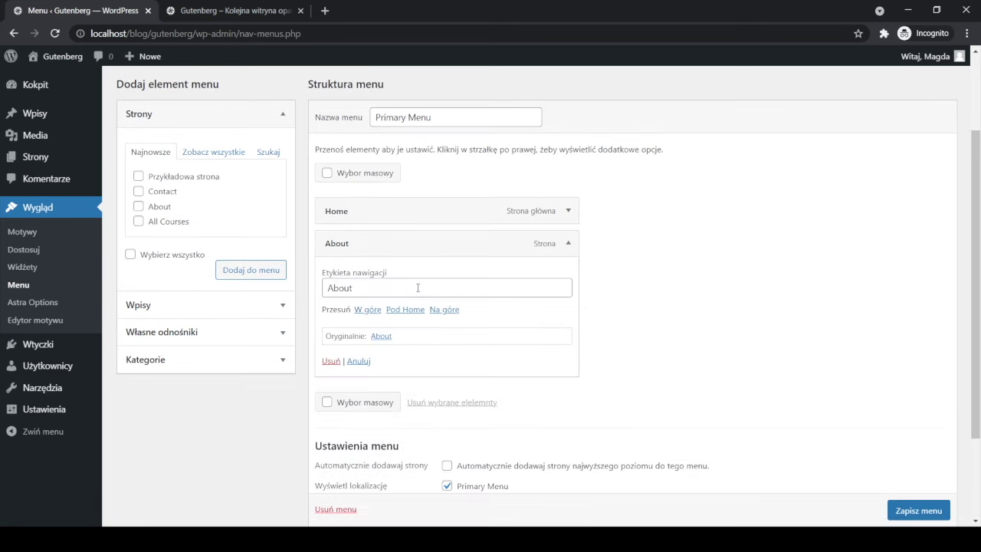
click(331, 361)
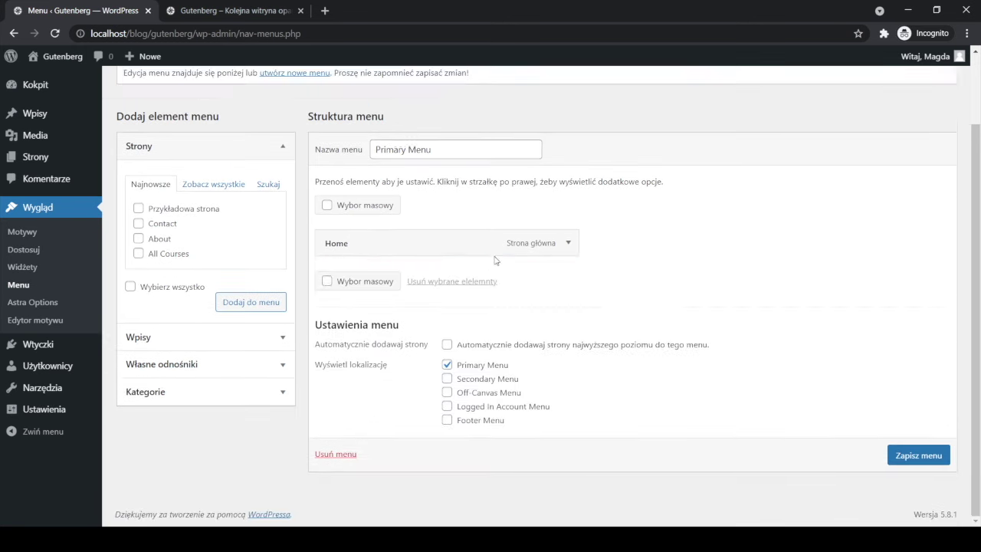
click(552, 244)
click(331, 353)
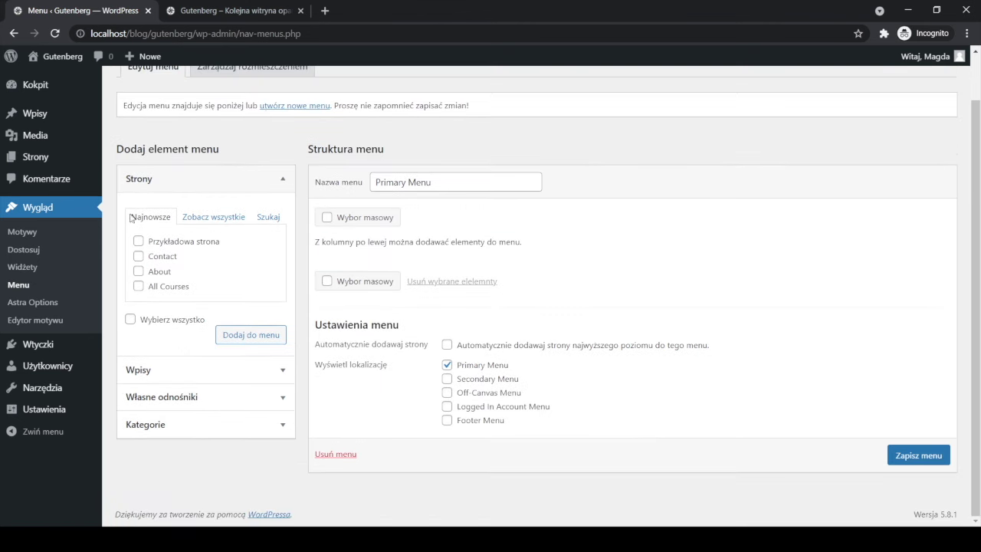
click(163, 183)
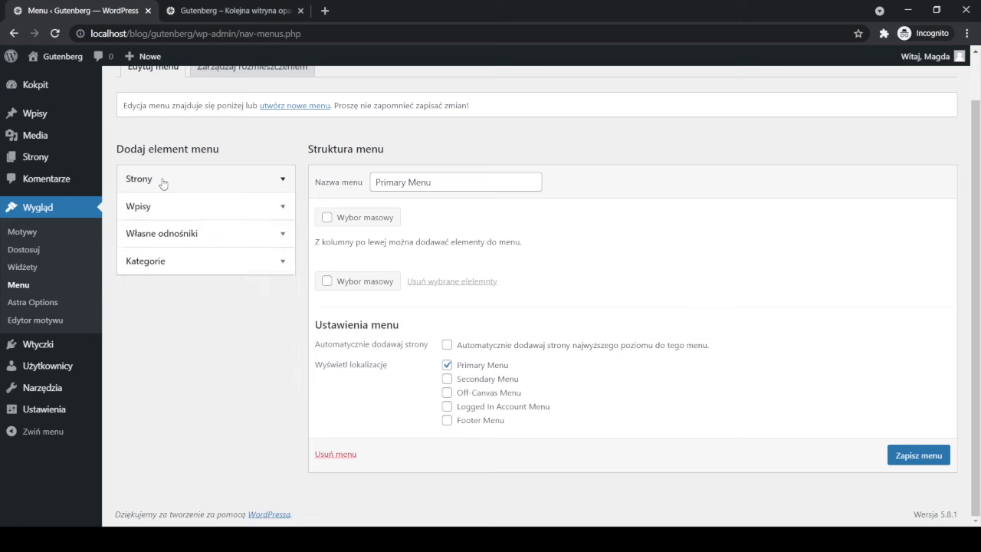
click(153, 239)
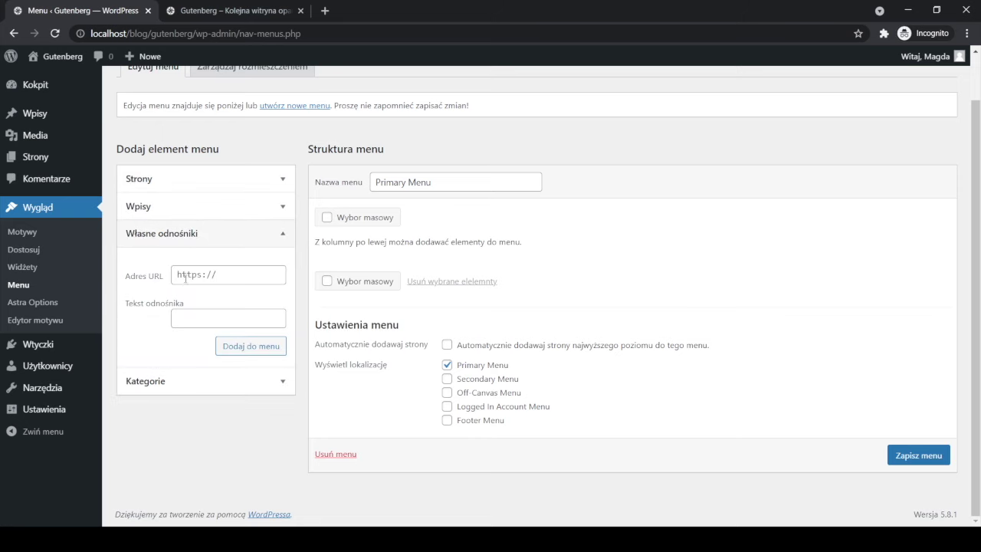
click(251, 9)
click(130, 31)
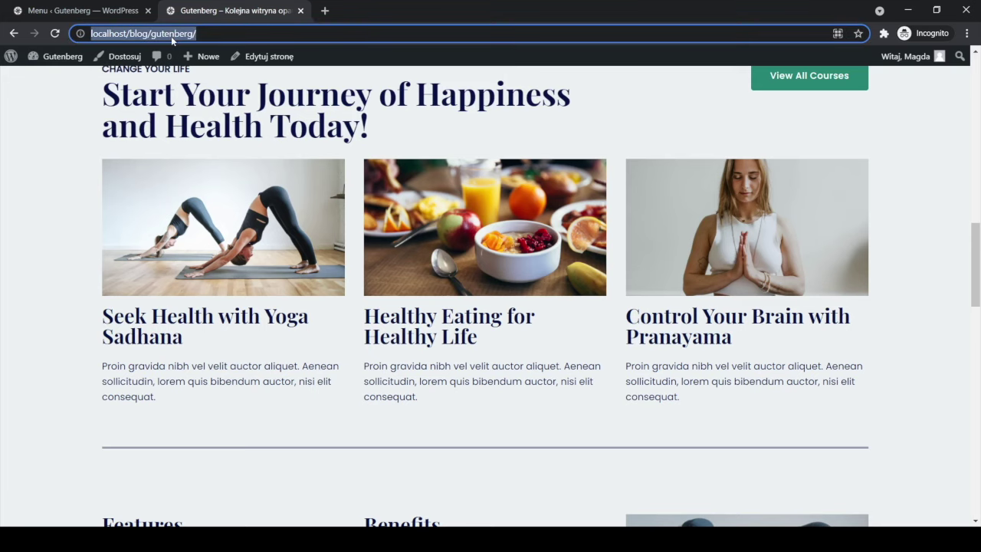
click(71, 13)
click(205, 274)
key(ctrl+v)
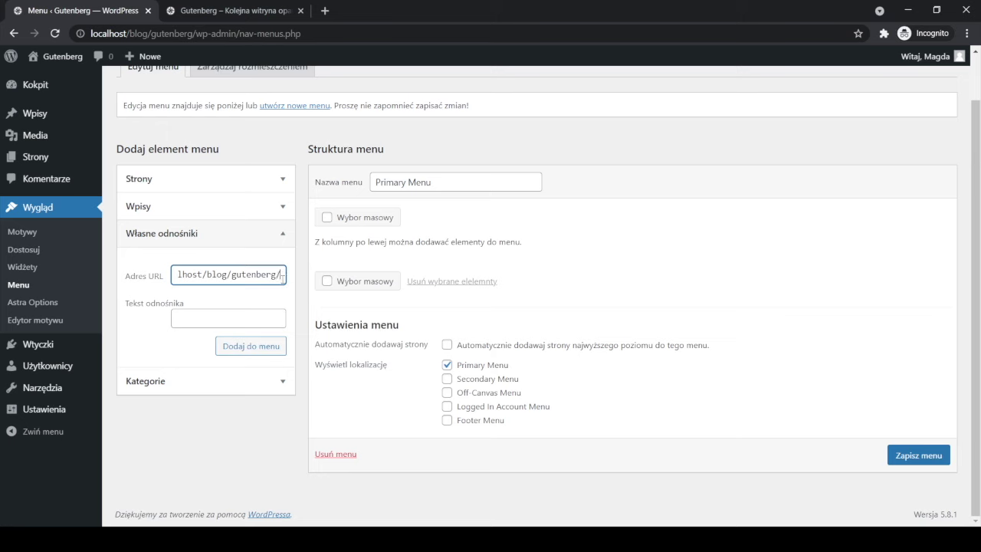
- Append "#logotypy" to the custom link's URL, give it the link text "Logotypy" and add it to the menu
text(#)
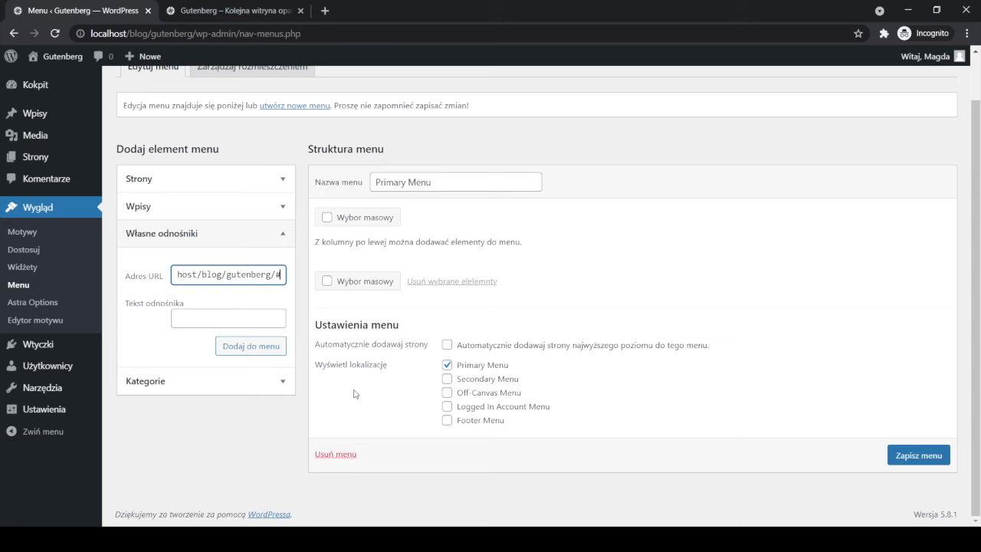
text(logotypy)
drag(237, 274, 291, 273)
click(261, 274)
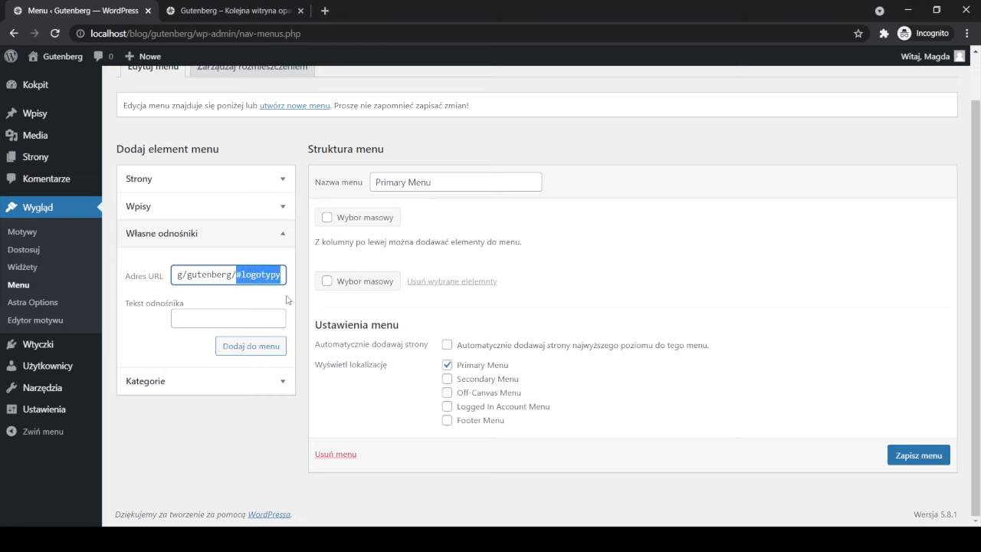
click(253, 320)
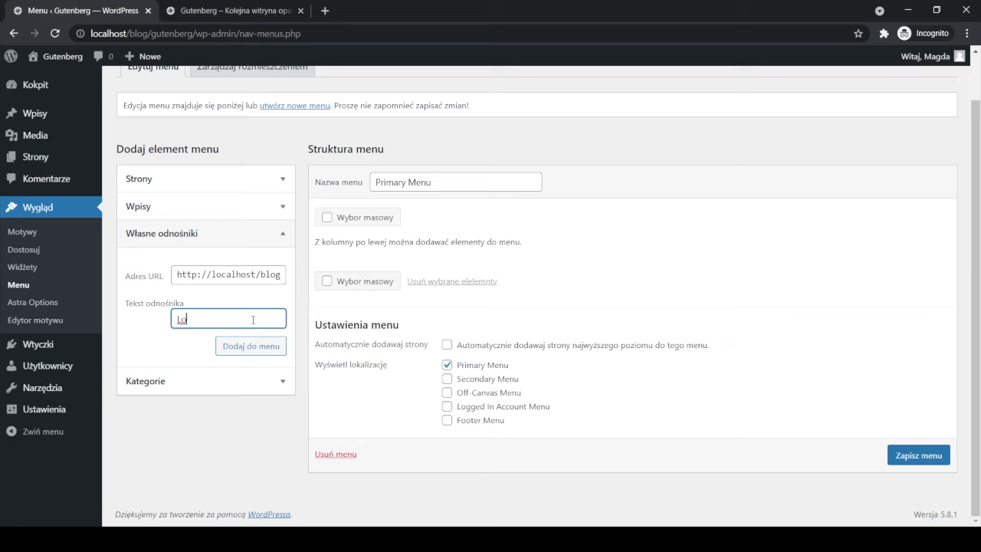
text(Logotypy)
click(241, 347)
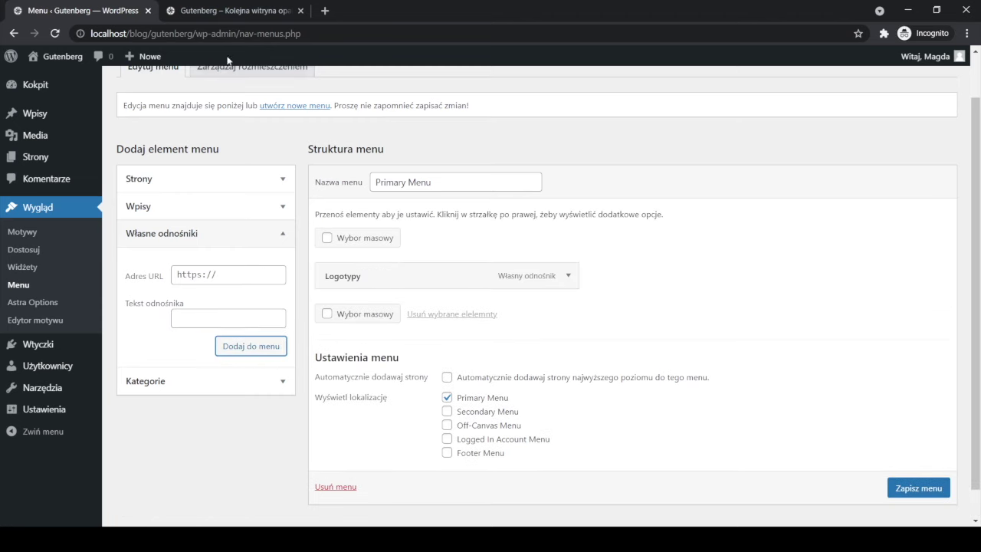
- Add a custom link to the menu with the site address ending in "#kursy" and the link text "Kursy"
click(209, 274)
key(ctrl+v)
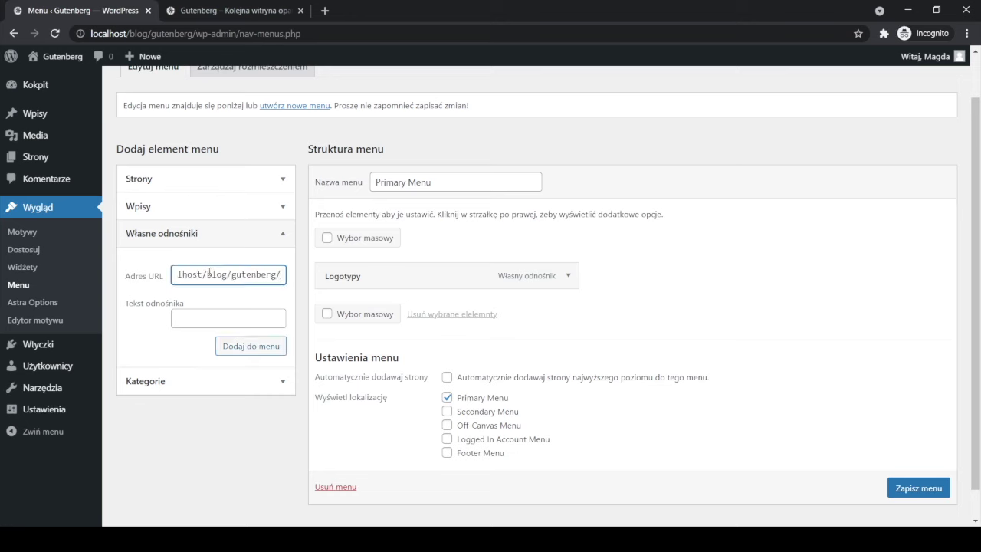
text(#kursy)
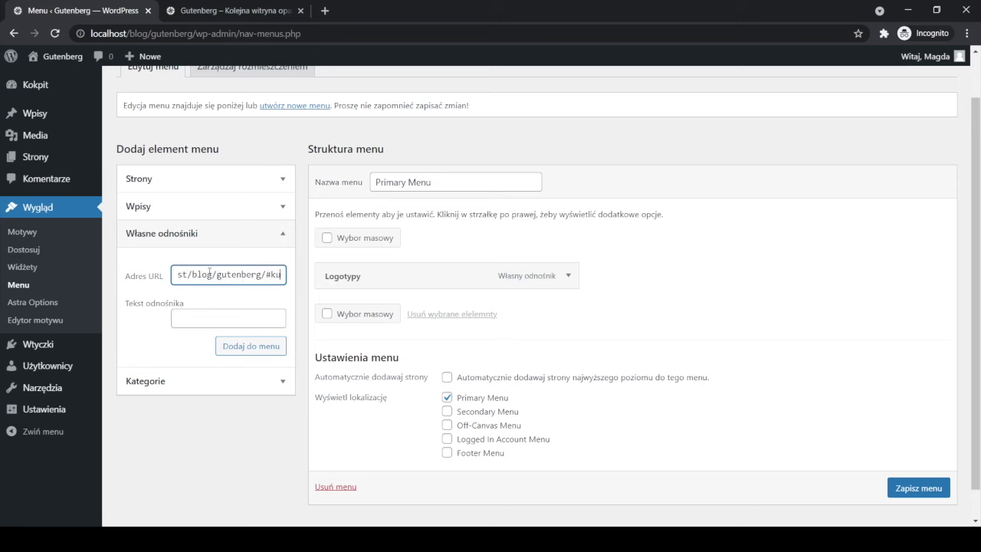
click(221, 321)
text(Kursy)
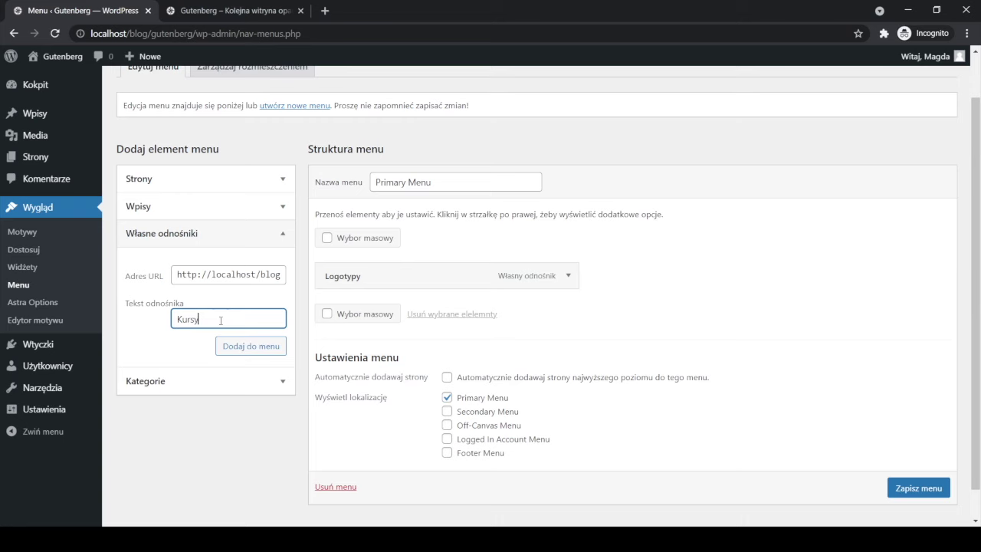
click(238, 346)
- Add a custom link to the menu with the site address ending in "#trenerzy" and the link text "Trenerzy"
click(200, 276)
key(ctrl+v)
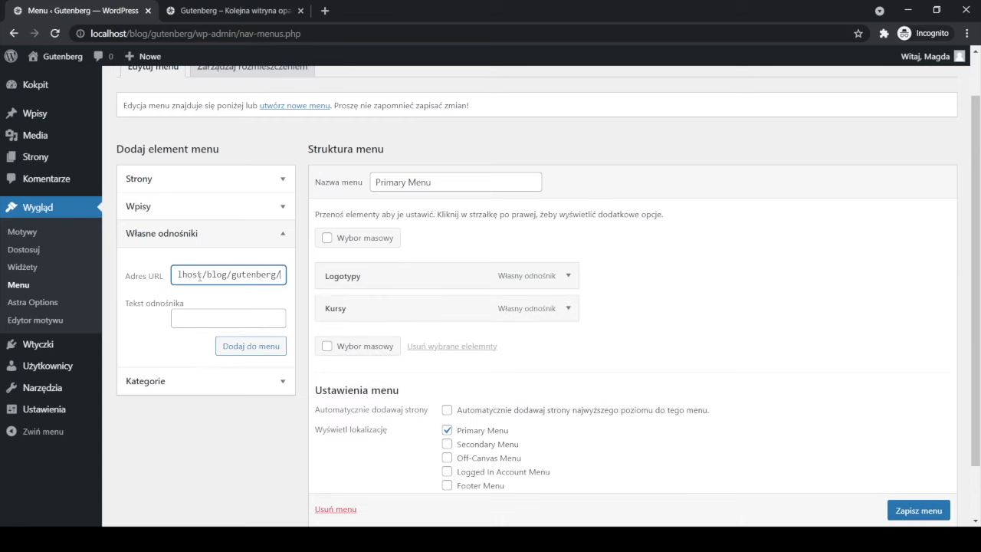
text(#trenerzy)
click(194, 312)
text(Trenerzy)
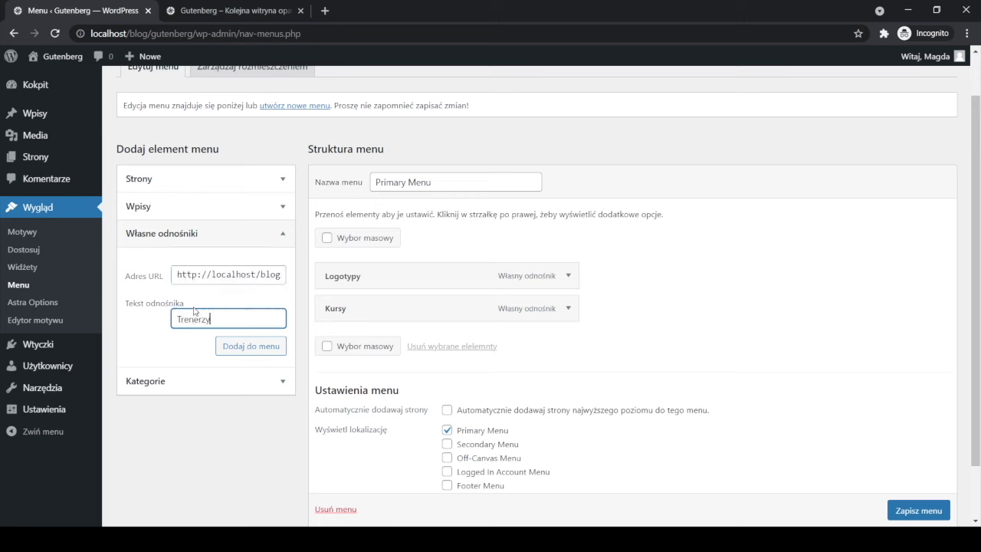
drag(178, 275, 308, 273)
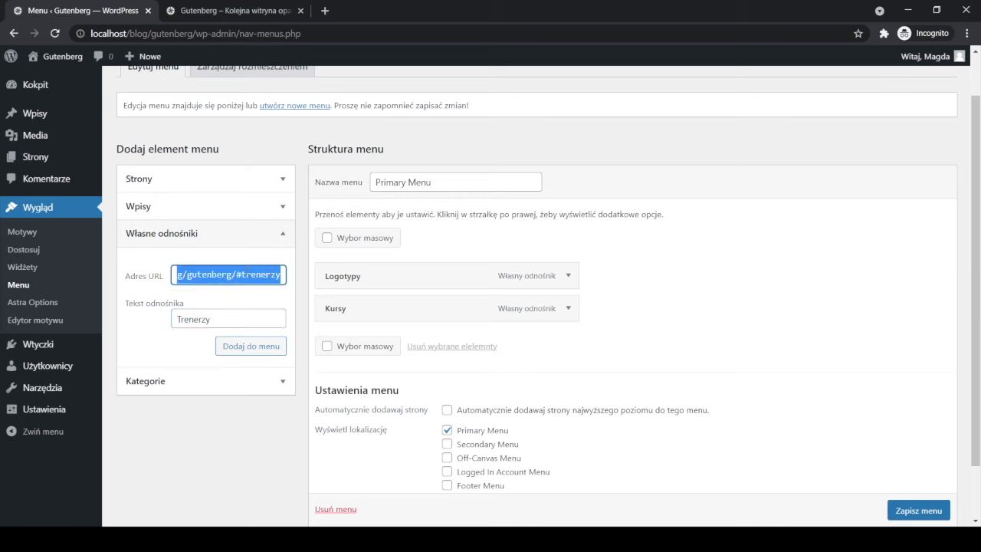
click(234, 346)
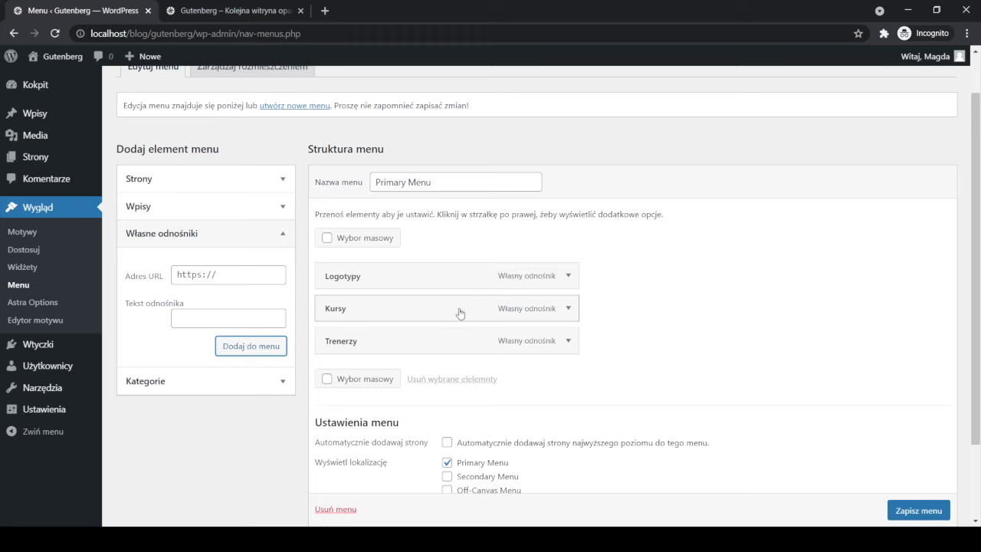
- Check the settings of the Trenerzy menu item and save the Primary Menu
click(568, 340)
drag(481, 385, 545, 375)
click(552, 387)
click(927, 518)
click(927, 518)
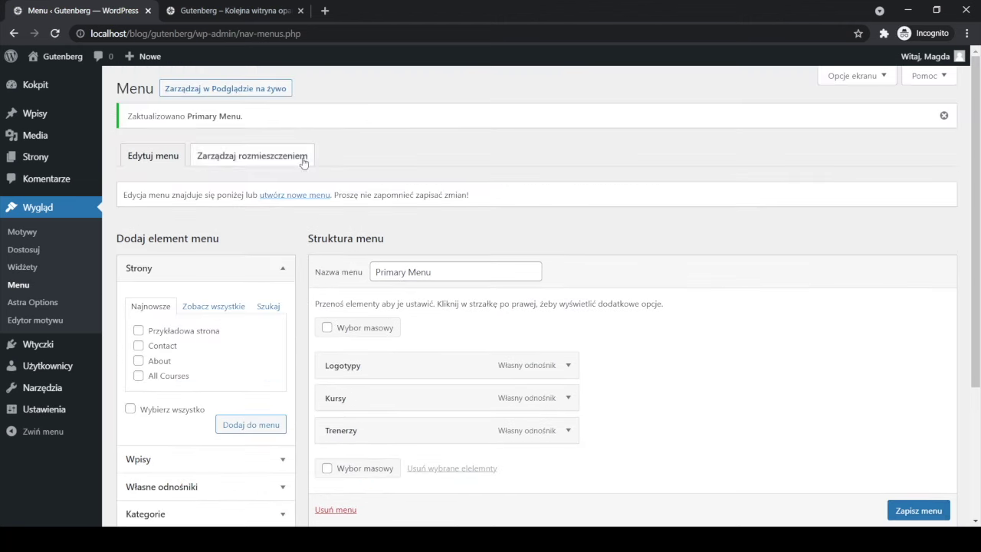
- Go to the site's front page and reload it to load the saved menu
click(204, 12)
scroll(197, 142, up, 15)
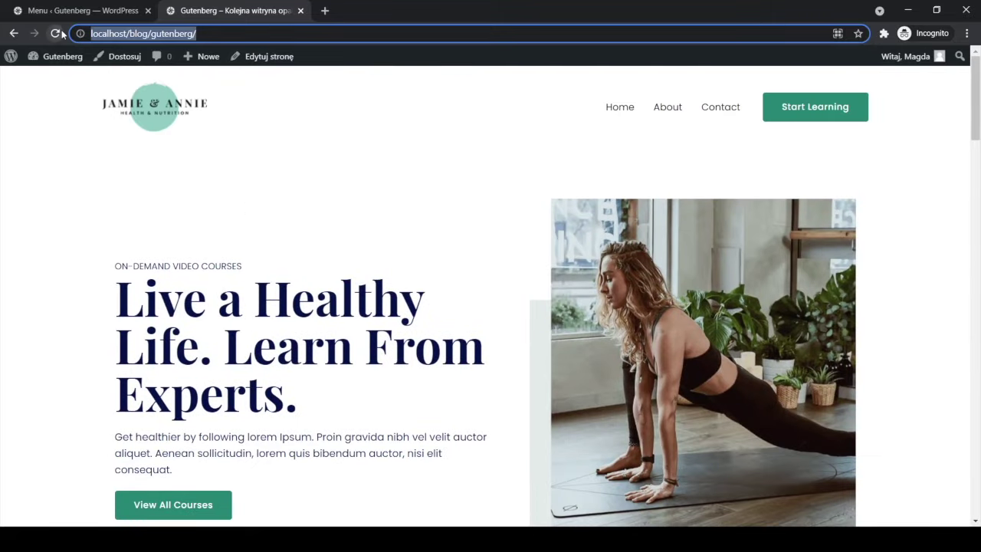
click(55, 33)
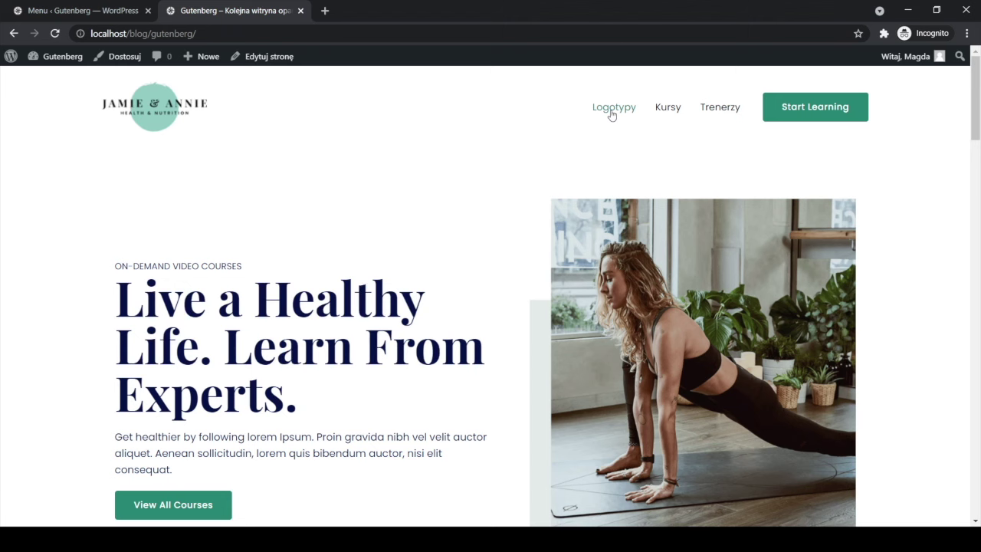
- Test the Logotypy, Kursy and Trenerzy links in the site header, returning to the page top after each one
click(612, 108)
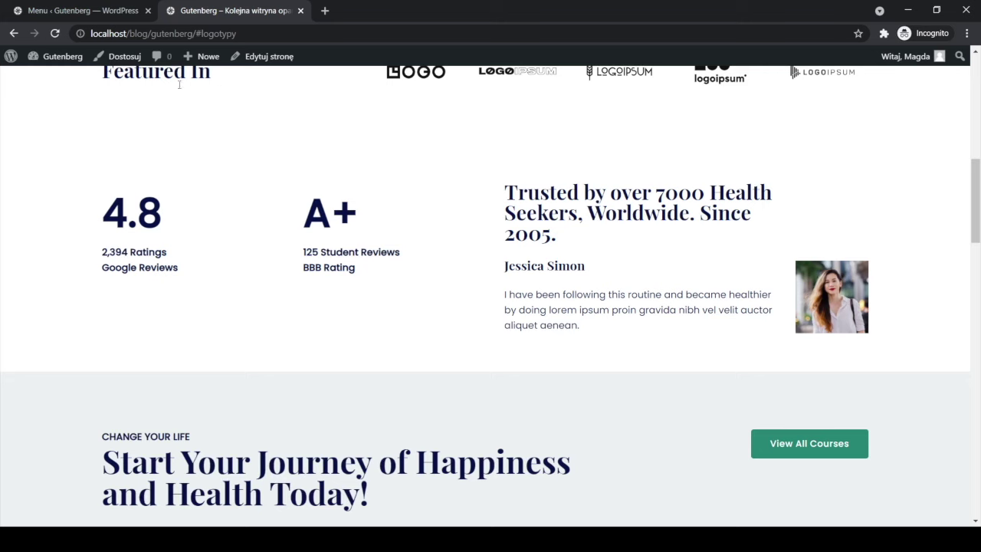
scroll(703, 246, up, 8)
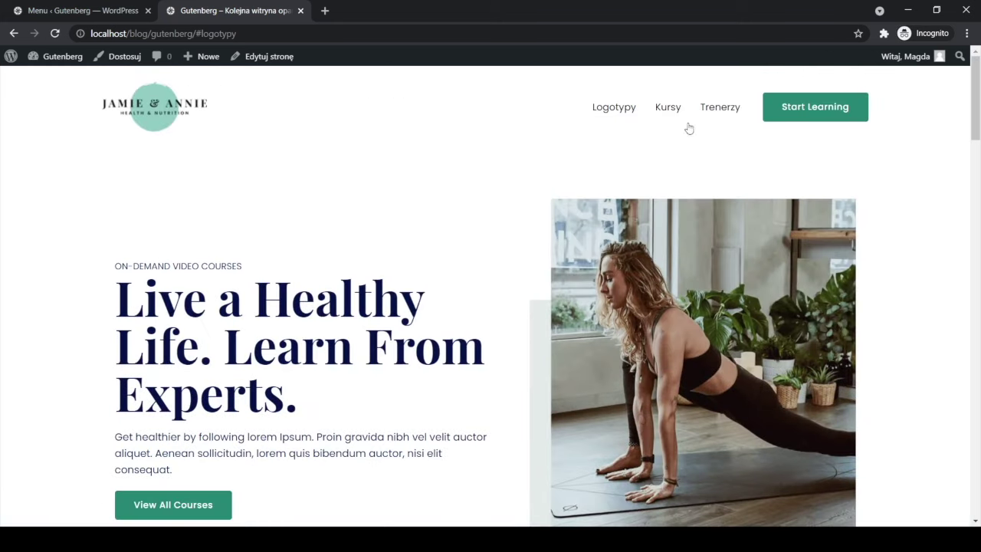
click(661, 112)
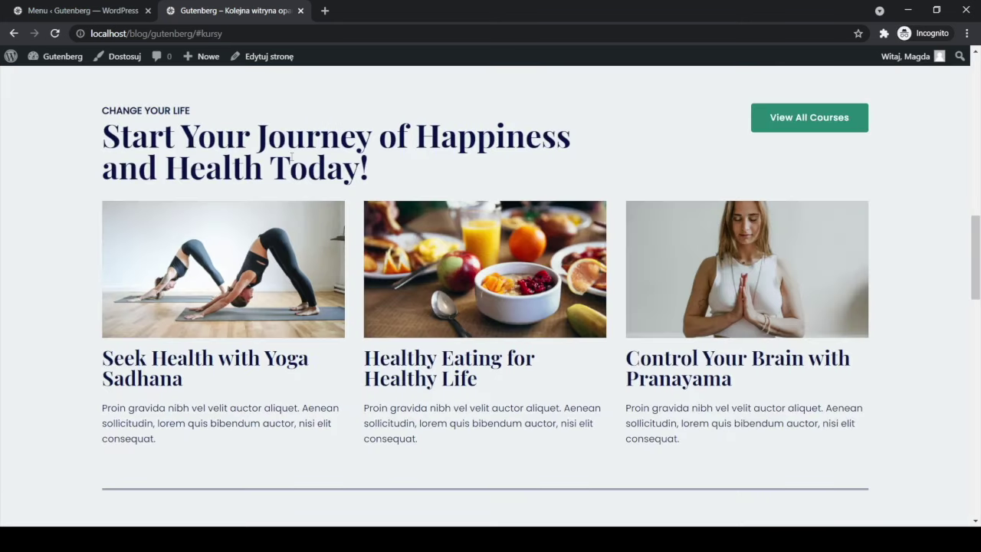
scroll(291, 157, up, 15)
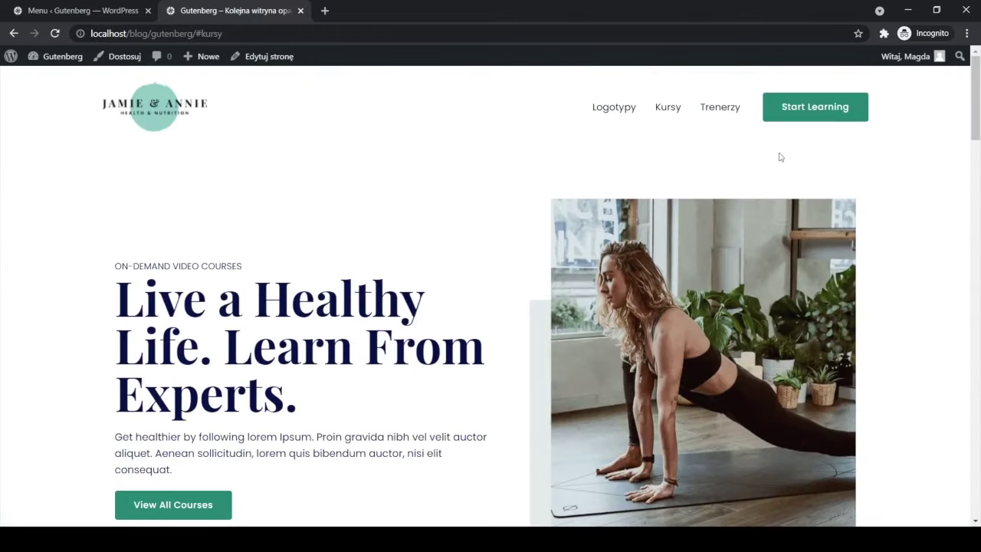
click(728, 115)
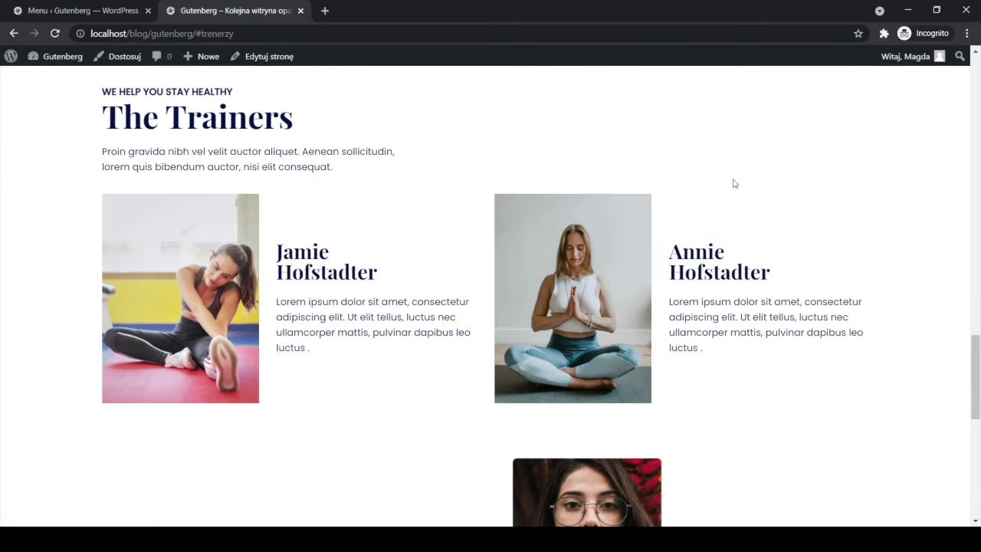
scroll(746, 249, up, 15)
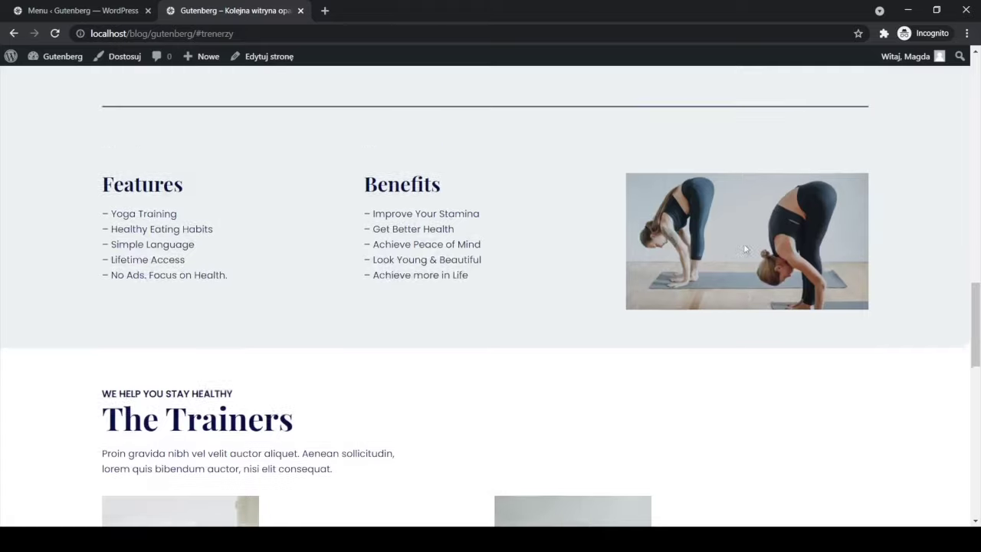
scroll(667, 235, up, 3)
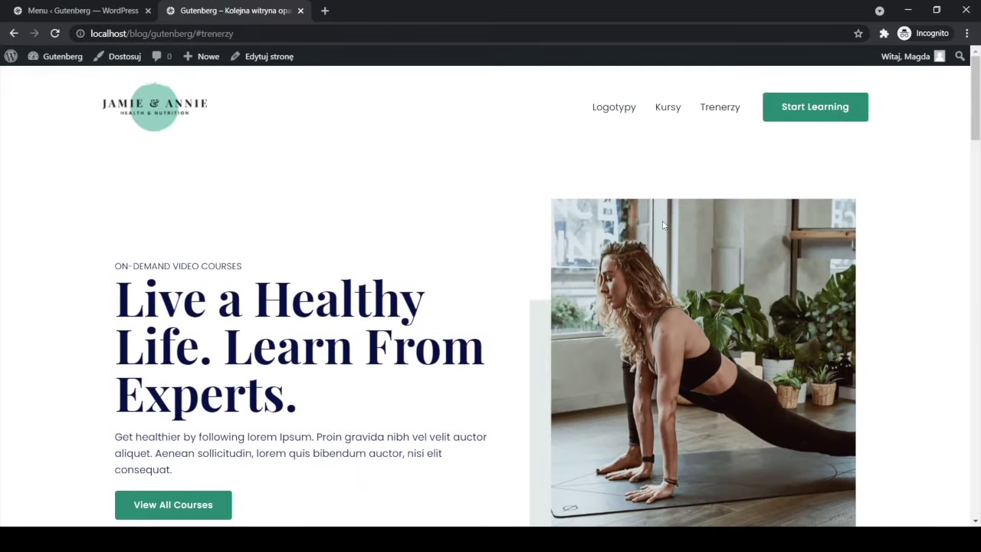
- Follow the Logotypy link again and examine where the page stops relative to the Featured In heading and logos
click(614, 109)
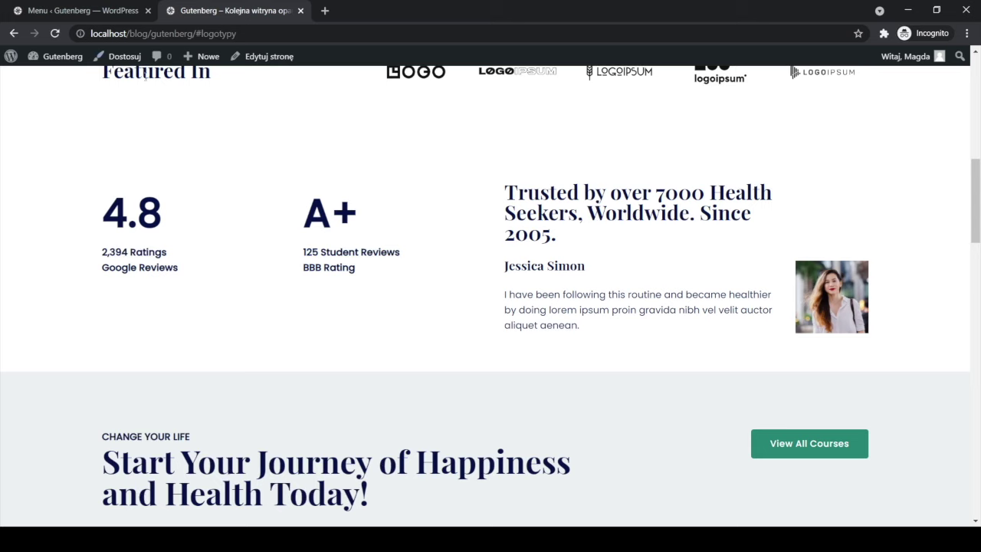
drag(141, 75, 203, 87)
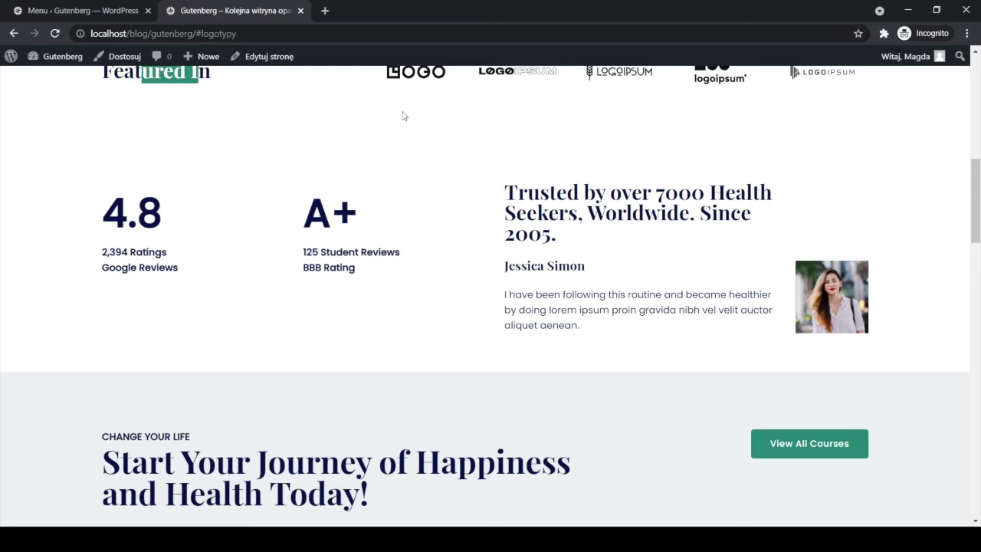
scroll(396, 131, up, 3)
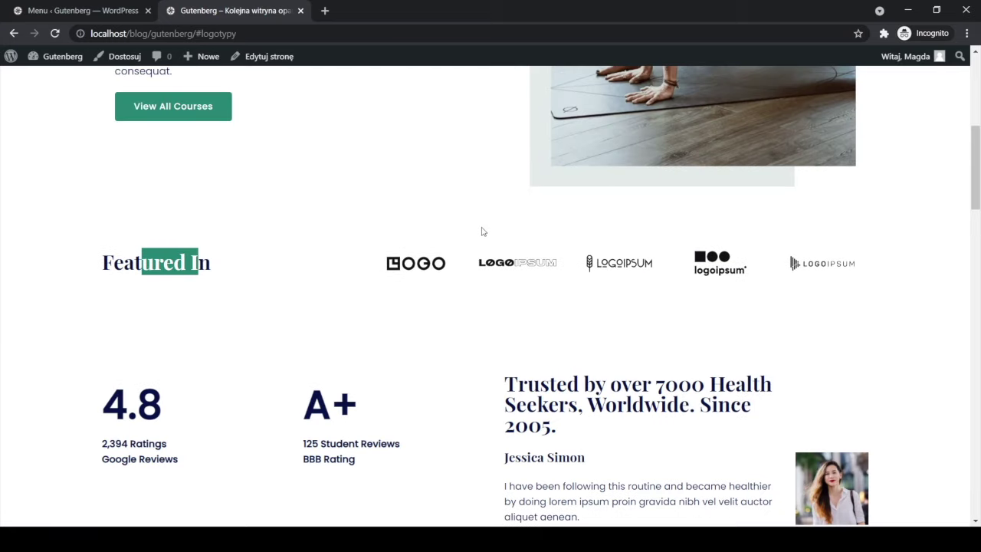
scroll(478, 230, up, 1)
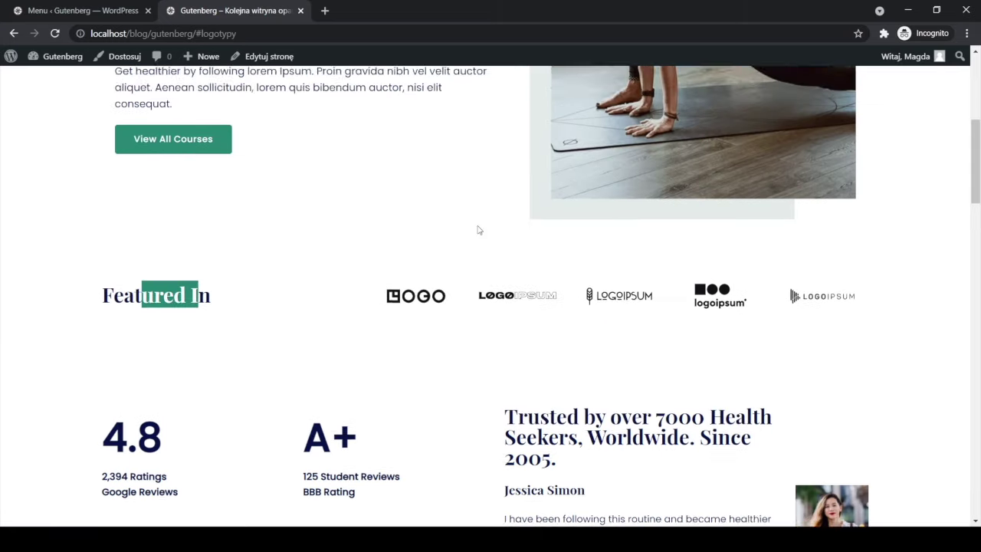
- Check the section below the logos, then test the Kursy and Trenerzy header links, returning to the page top after each
scroll(479, 230, down, 5)
scroll(478, 230, up, 2)
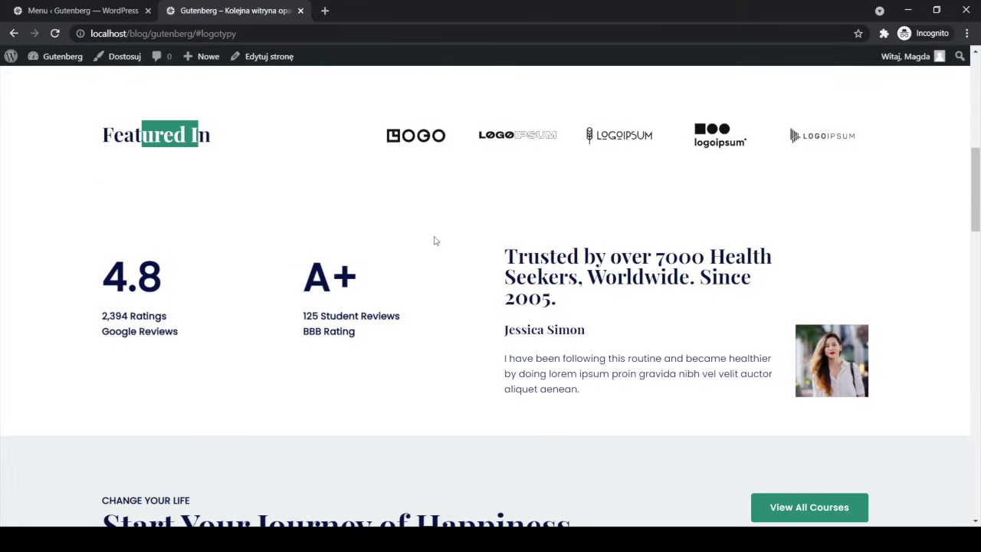
scroll(434, 241, up, 1)
scroll(639, 157, up, 10)
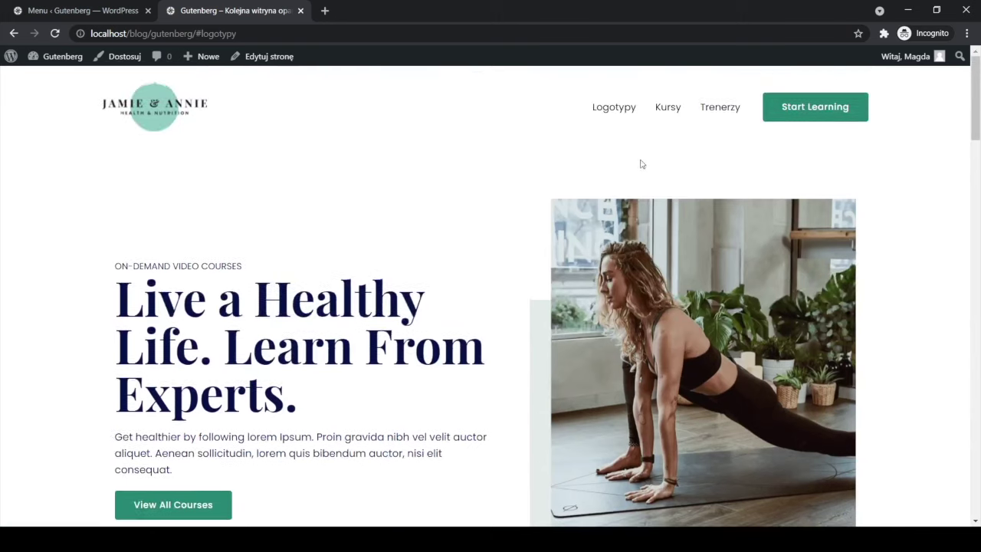
click(663, 109)
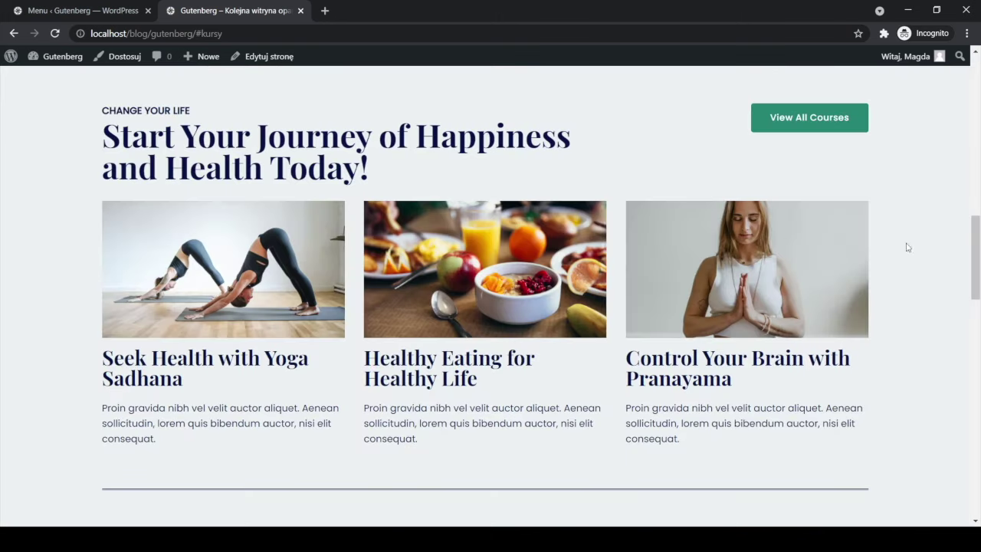
drag(975, 268, 974, 74)
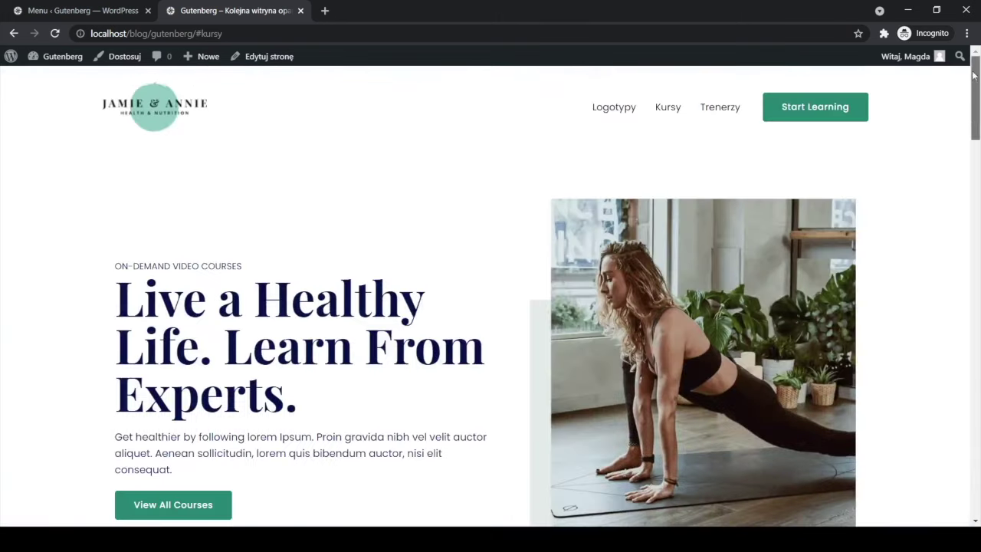
click(721, 109)
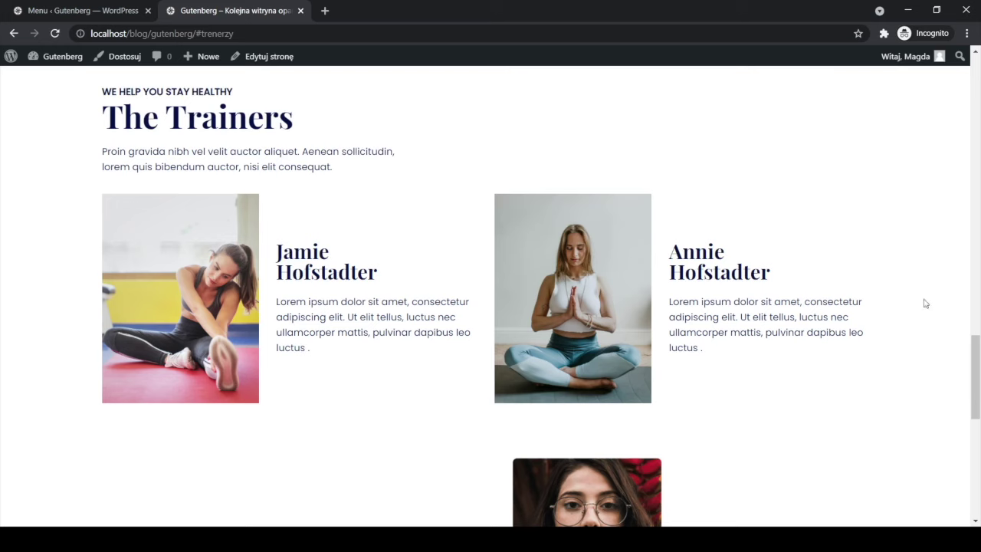
drag(975, 377, 974, 74)
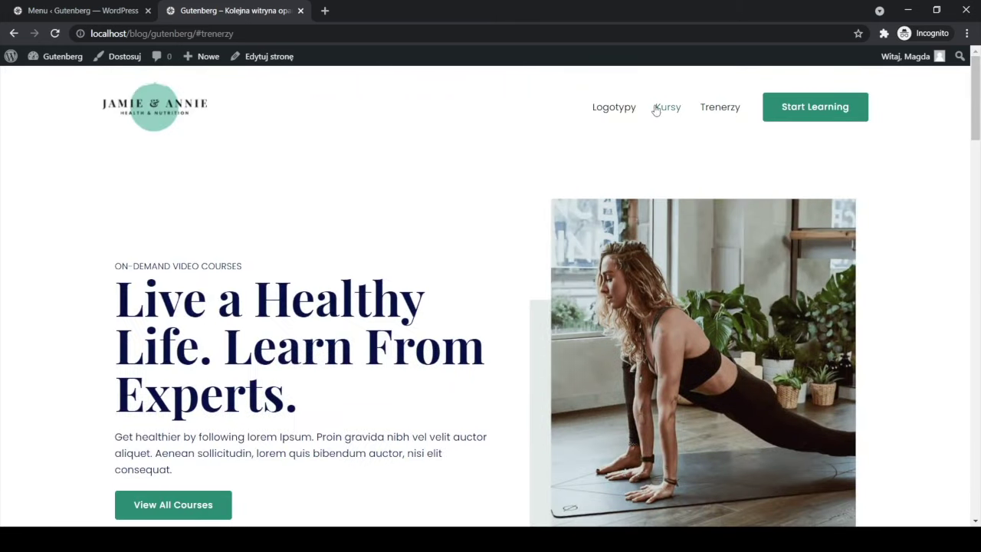
- Examine the courses section and the anchor part of the page address, then return to the page top
drag(975, 119, 975, 280)
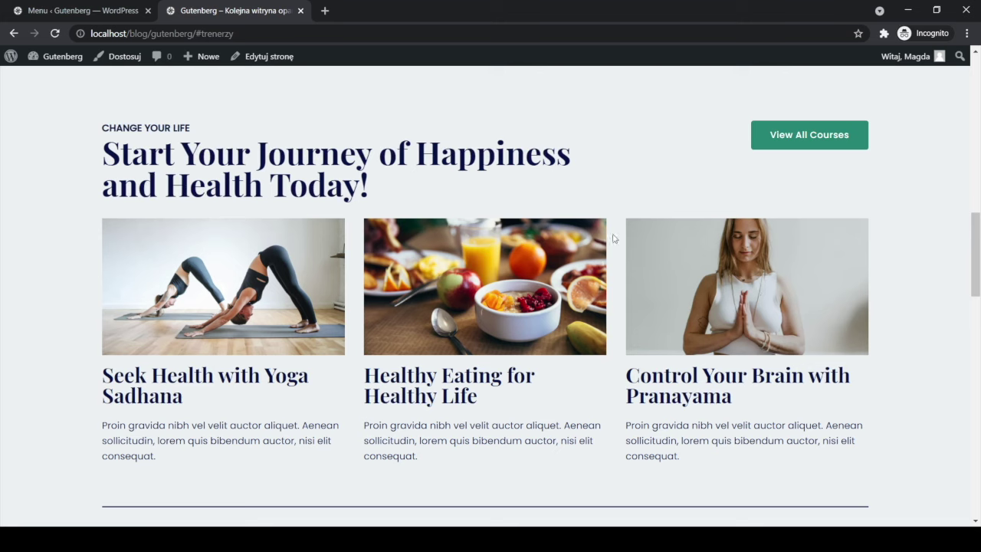
drag(196, 34, 234, 34)
click(1, 277)
scroll(327, 312, up, 6)
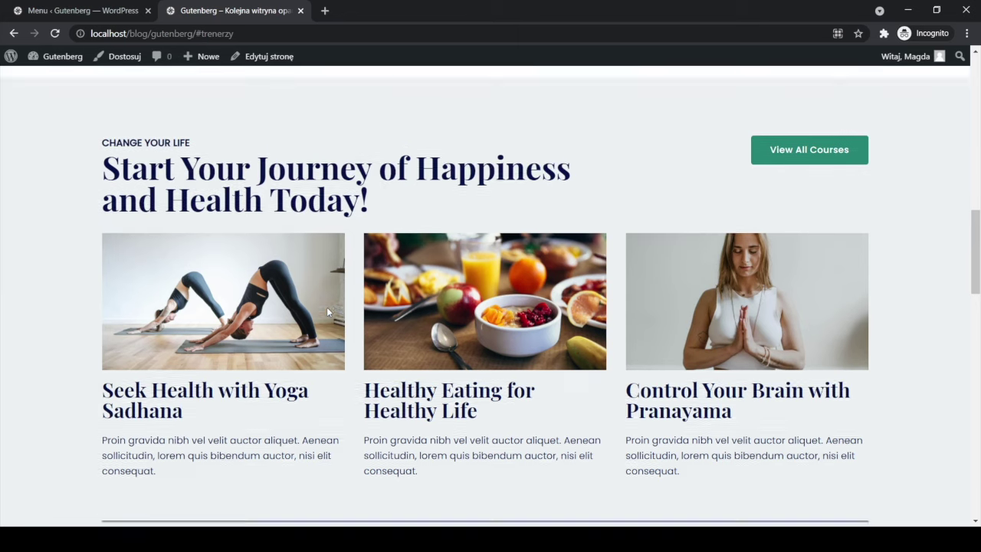
scroll(327, 312, up, 6)
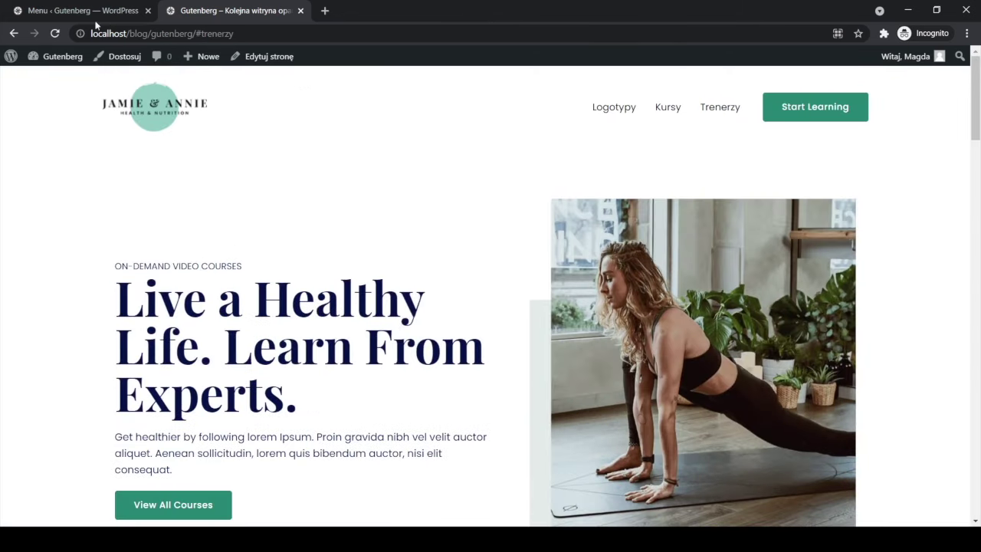
- Go to the admin page for adding new plugins and search for "smooth scroll"
click(96, 10)
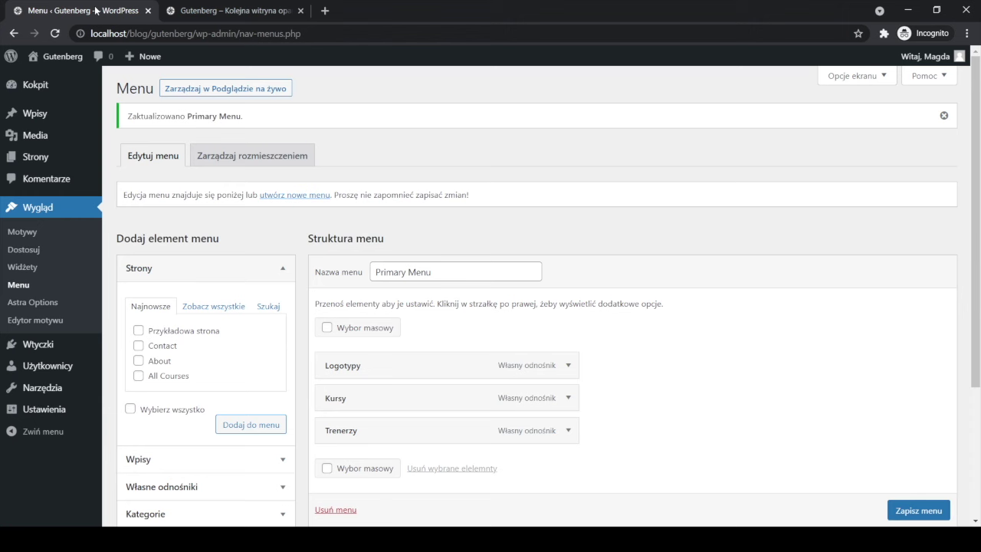
mouse_move(41, 346)
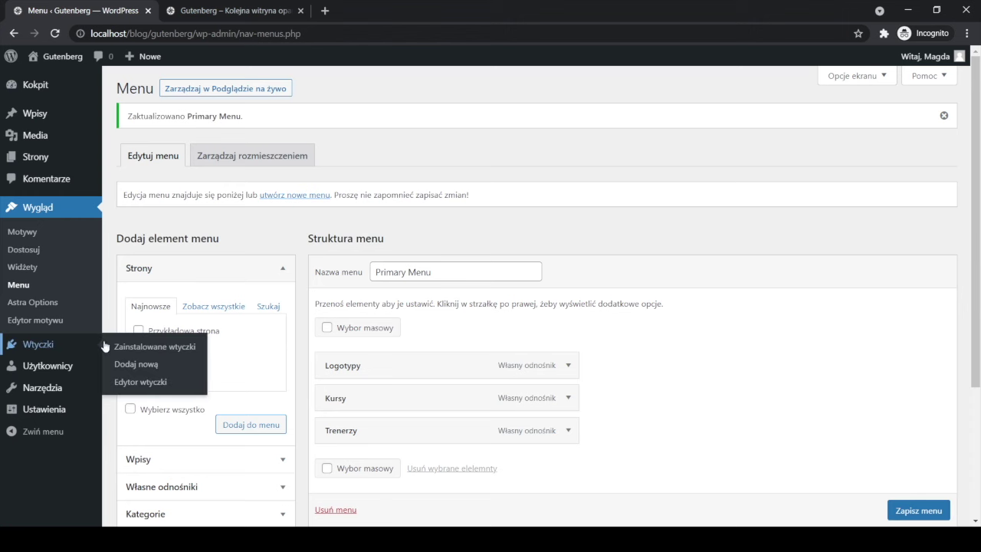
click(126, 366)
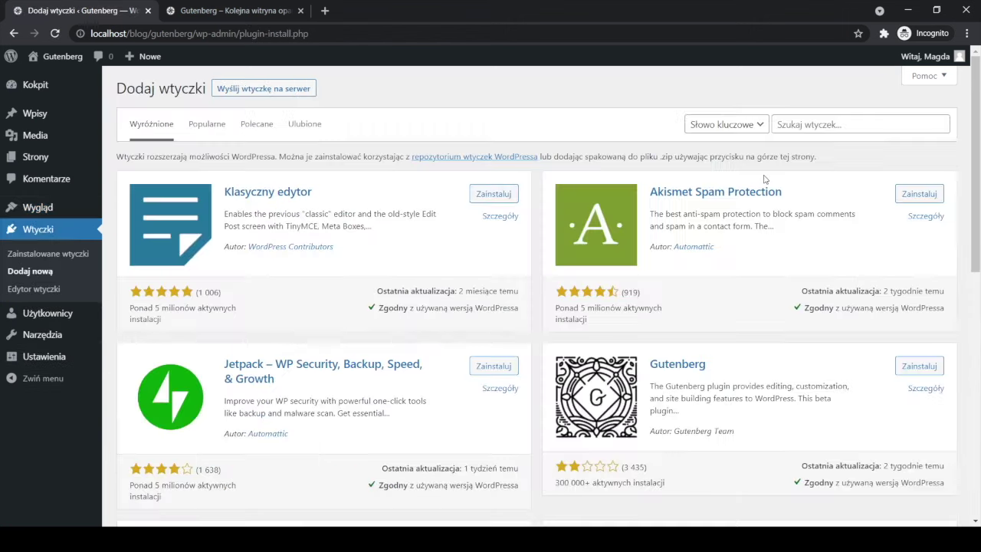
click(800, 124)
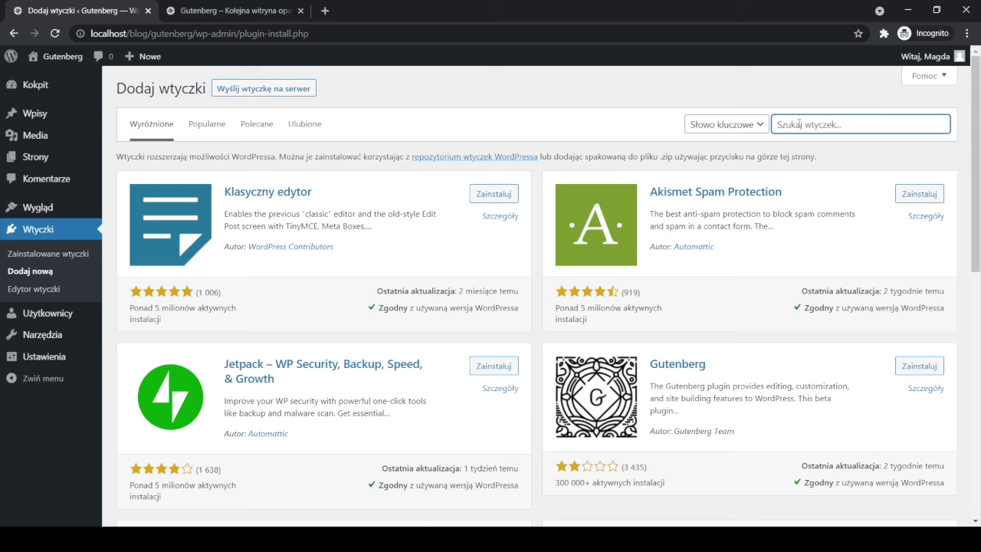
text(smooth scroll)
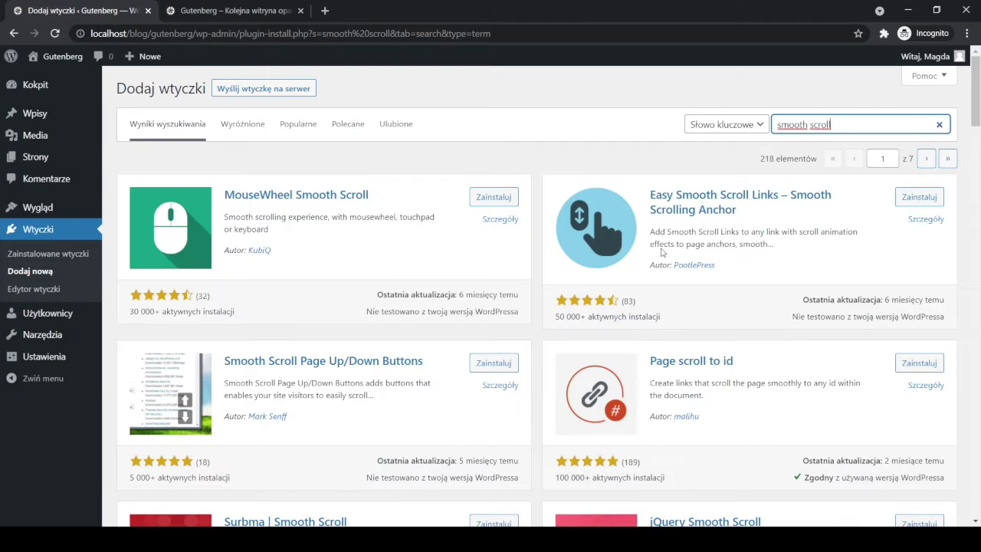
- Review the found plugins, then install and activate Surbma | Smooth Scroll
scroll(813, 333, down, 3)
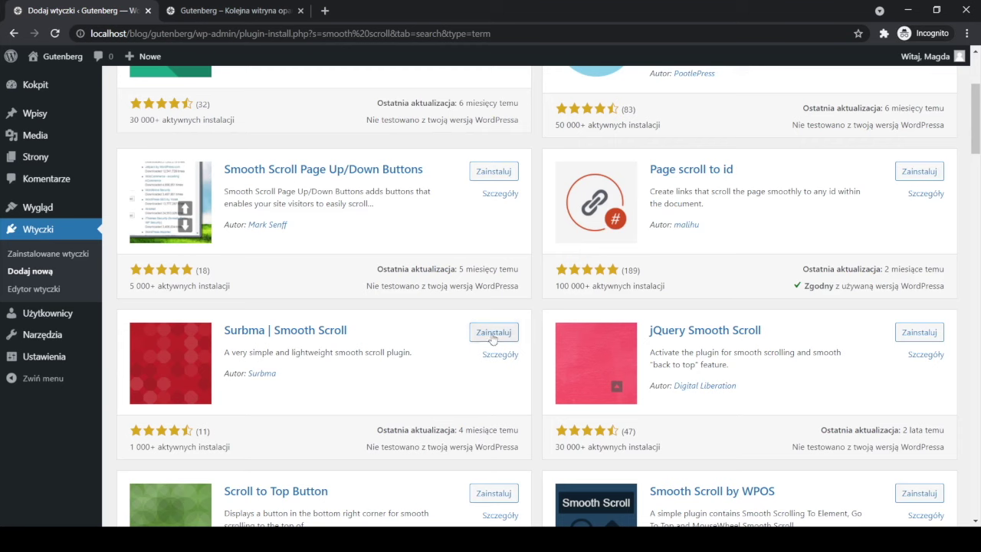
scroll(498, 322, up, 3)
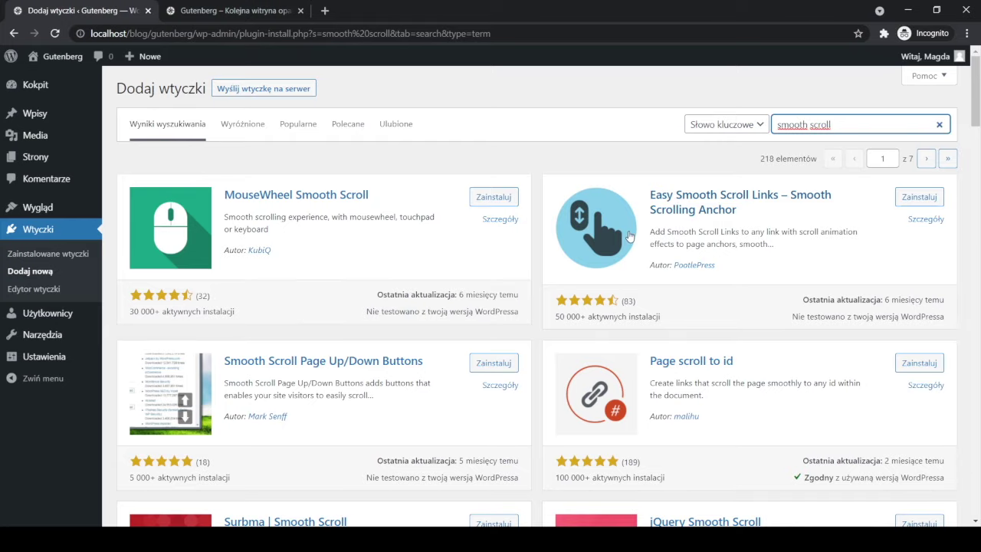
scroll(456, 314, down, 2)
scroll(386, 343, down, 2)
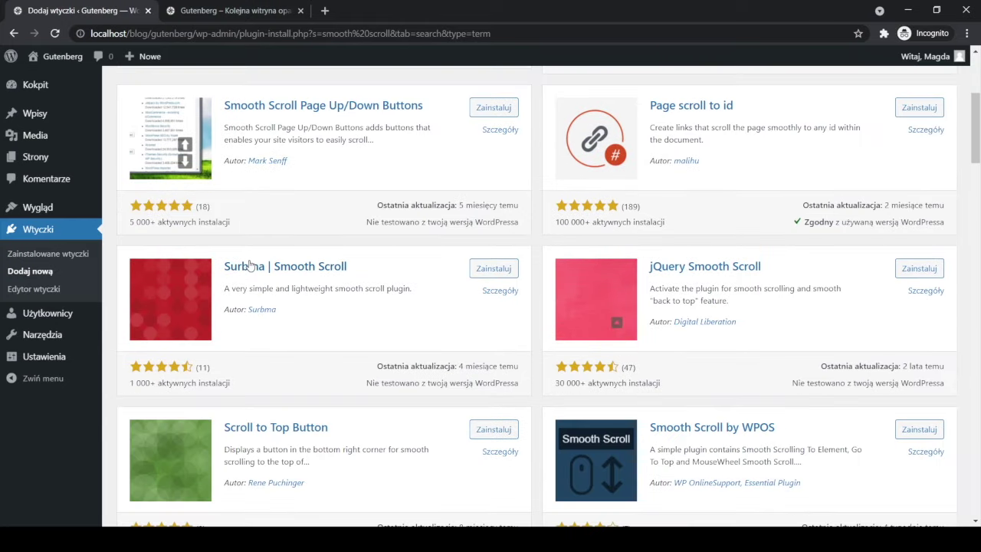
click(494, 269)
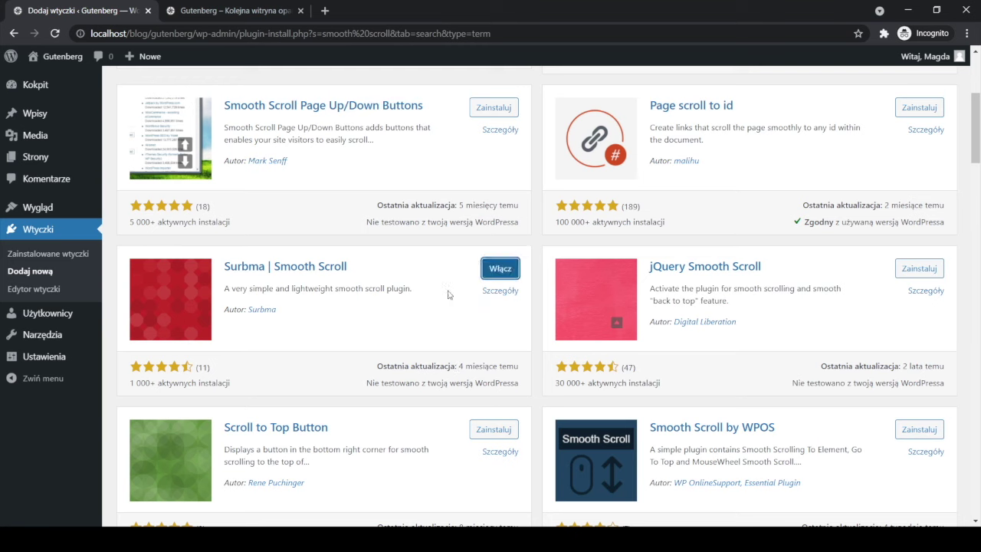
click(501, 269)
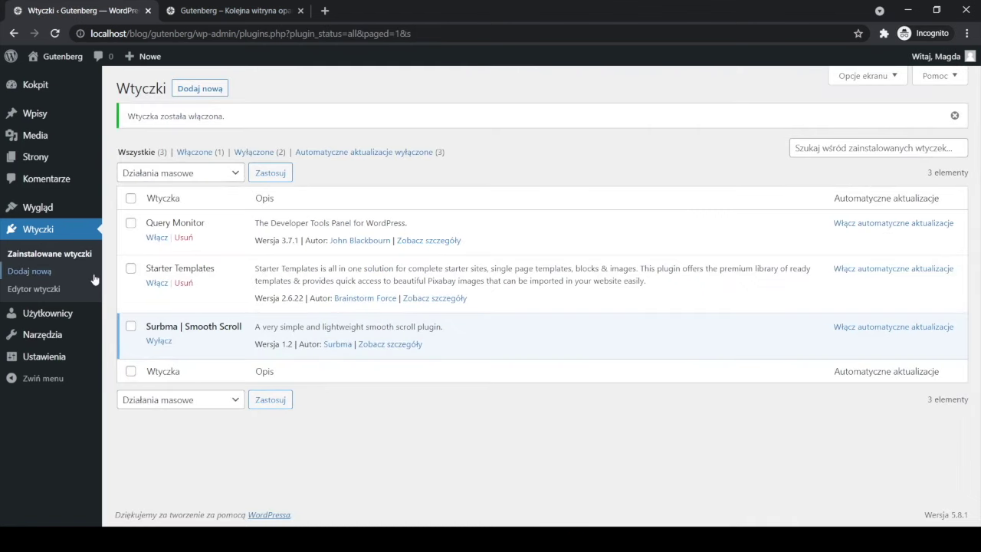
- Return to the site's front page, remove #trenerzy from its address and load localhost/blog/gutenberg/ again
mouse_move(64, 363)
click(249, 12)
drag(198, 33, 276, 19)
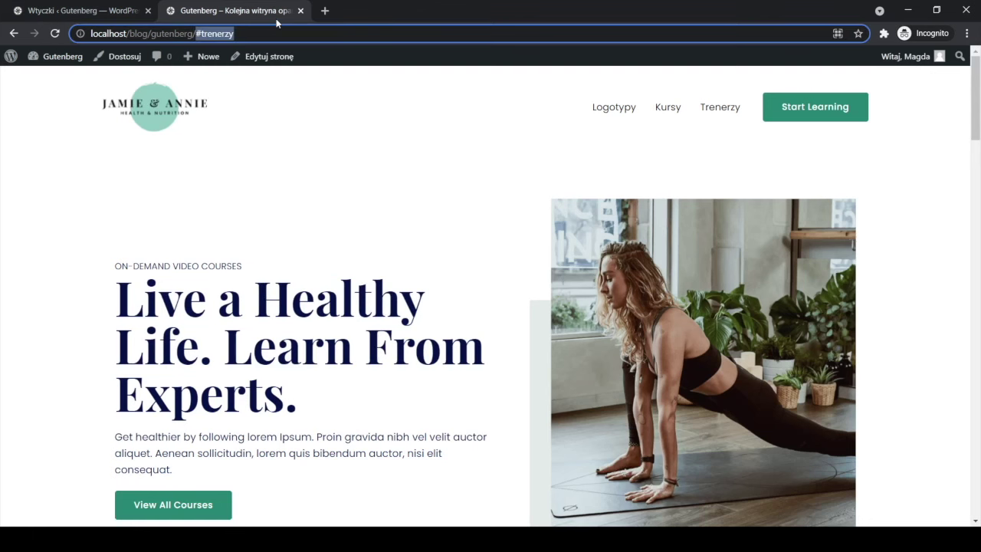
key(BackSpace)
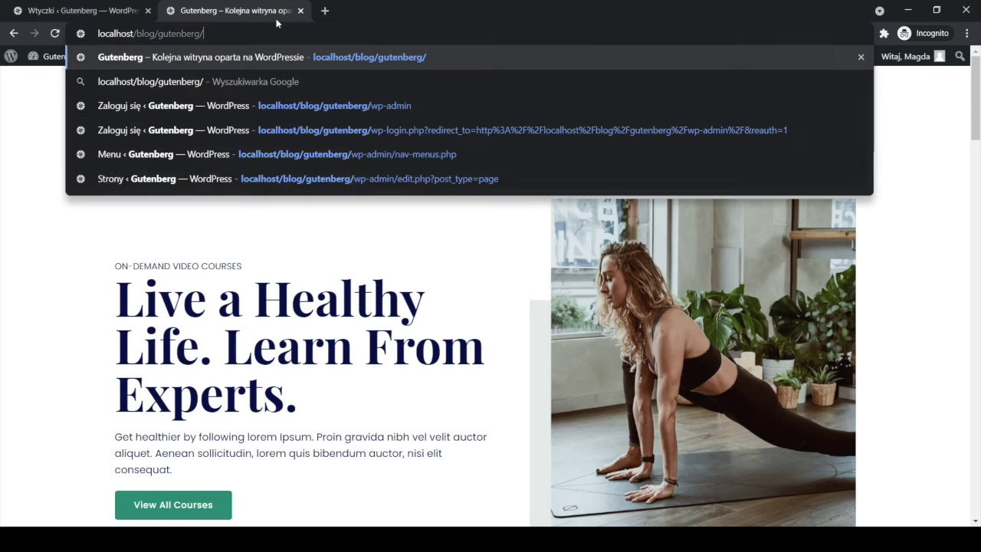
click(55, 33)
drag(196, 34, 268, 33)
key(BackSpace)
key(Return)
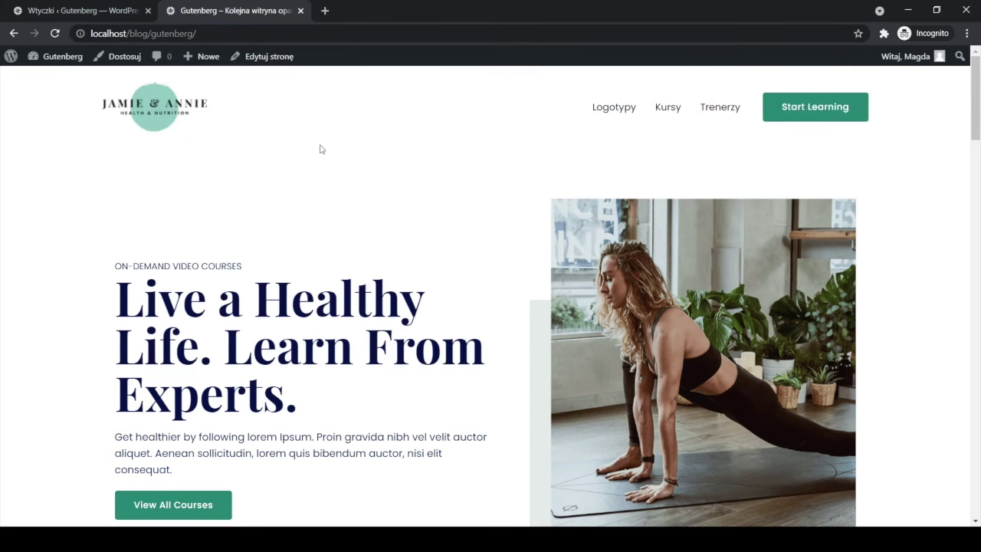
- Test the smooth scrolling of the Logotypy, Kursy and Trenerzy header links, returning to the page top after each one
click(629, 118)
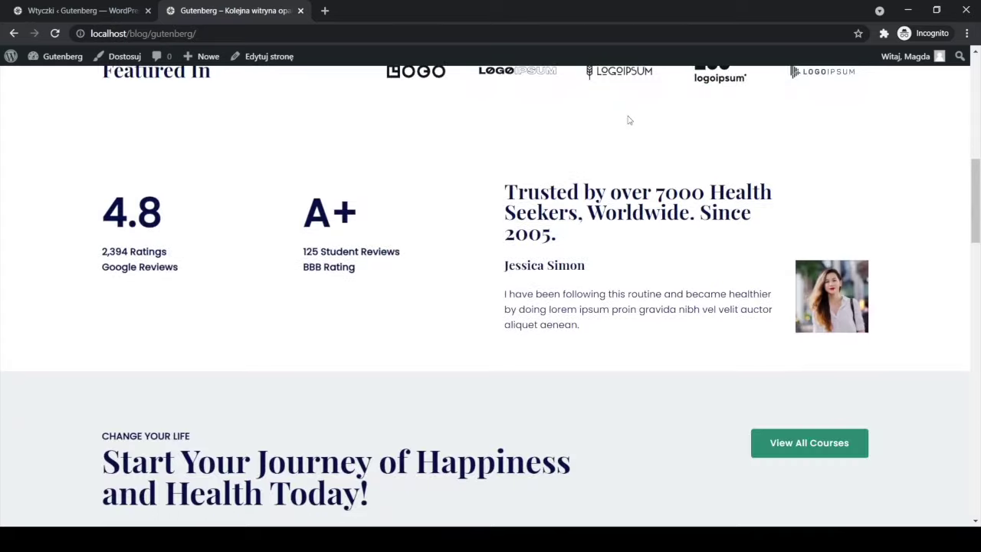
scroll(628, 119, up, 10)
click(661, 105)
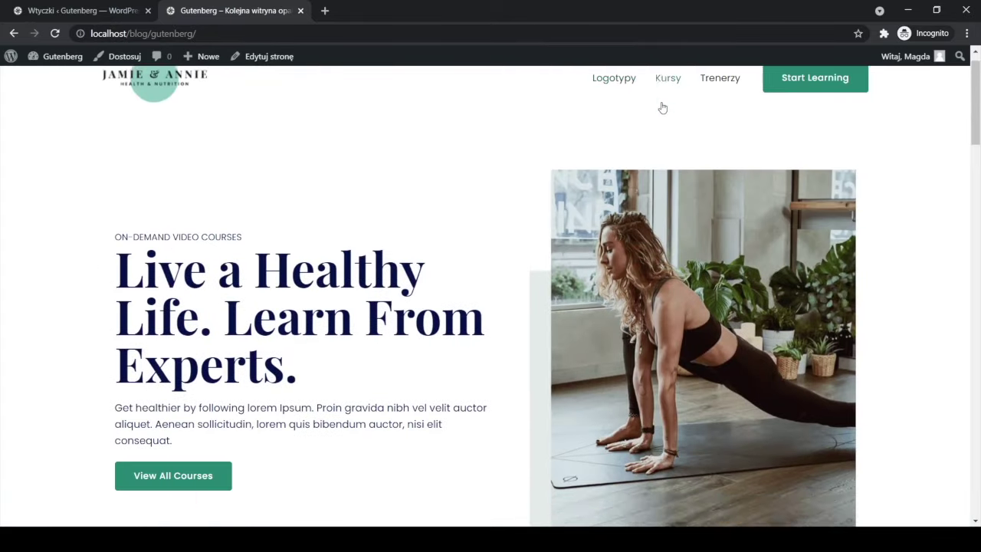
scroll(662, 105, up, 10)
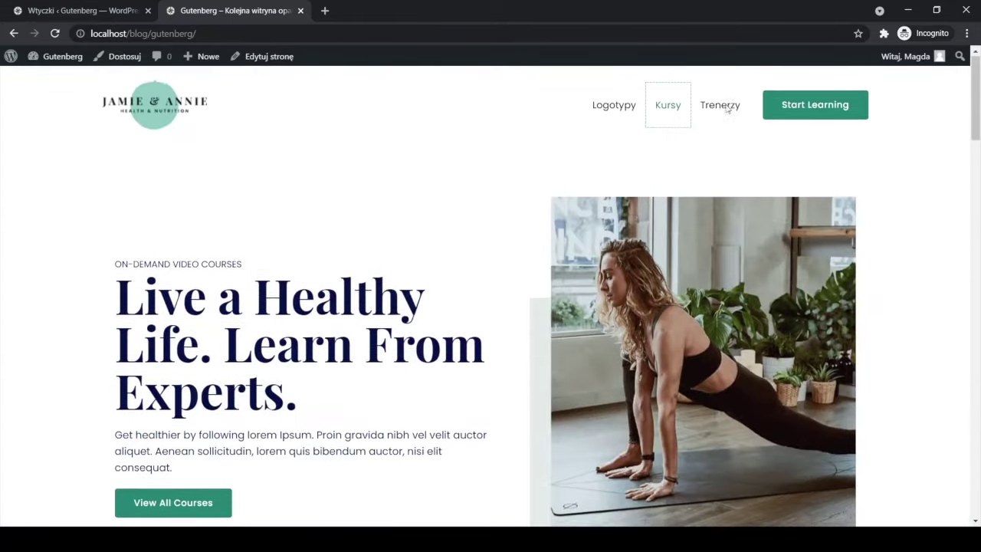
click(721, 106)
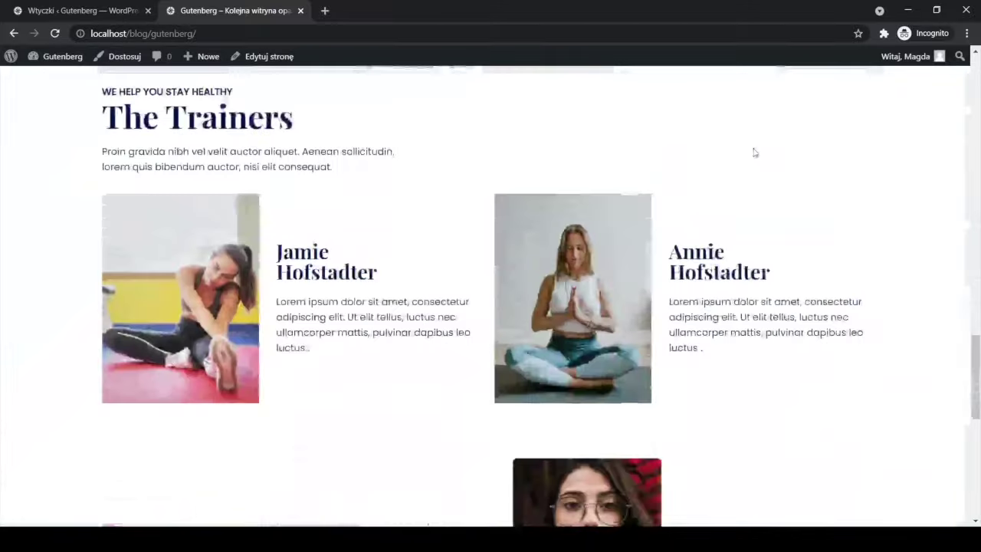
scroll(755, 153, up, 10)
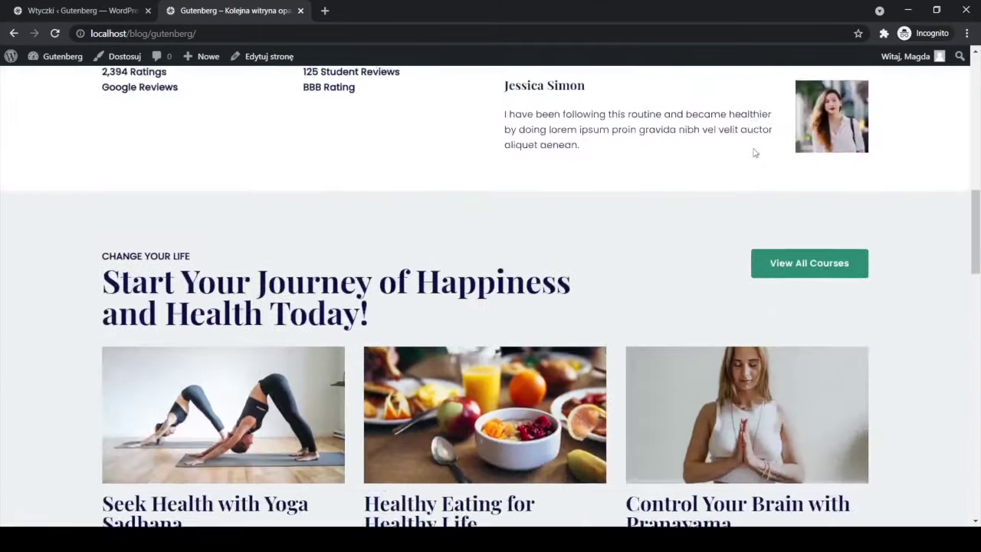
scroll(755, 154, up, 3)
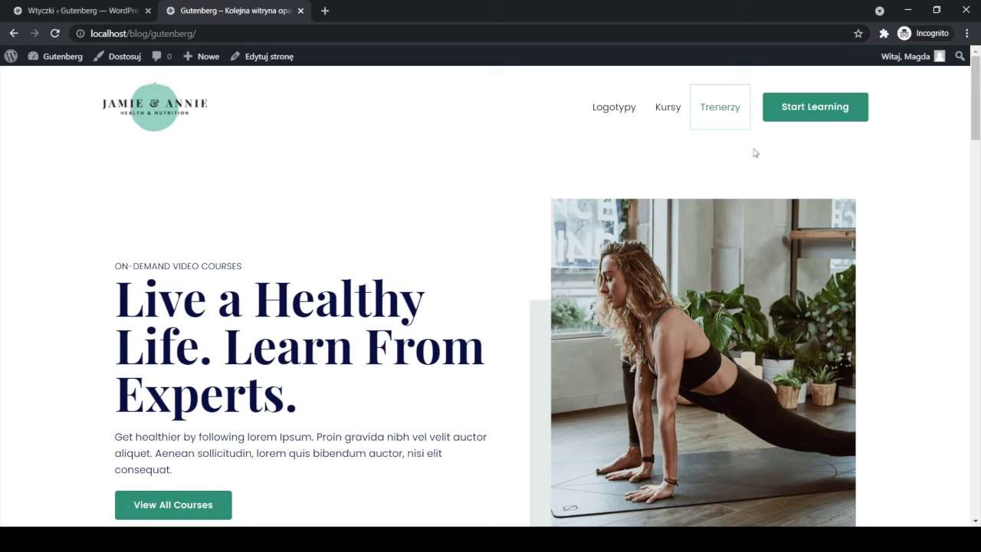
- Record the front page's network requests in the developer tools by reloading the page, and show all request types
key(ctrl+shift+i)
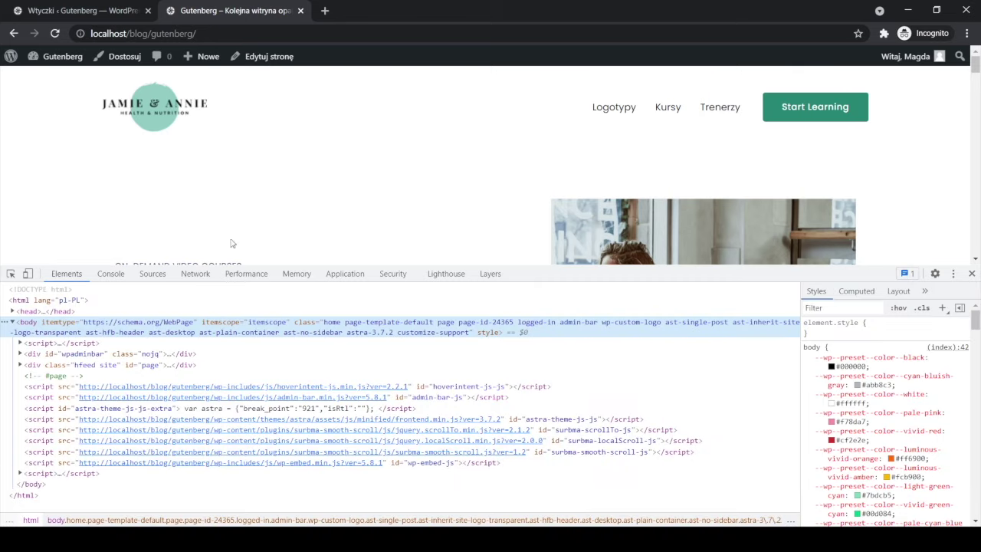
click(207, 274)
drag(565, 269, 569, 325)
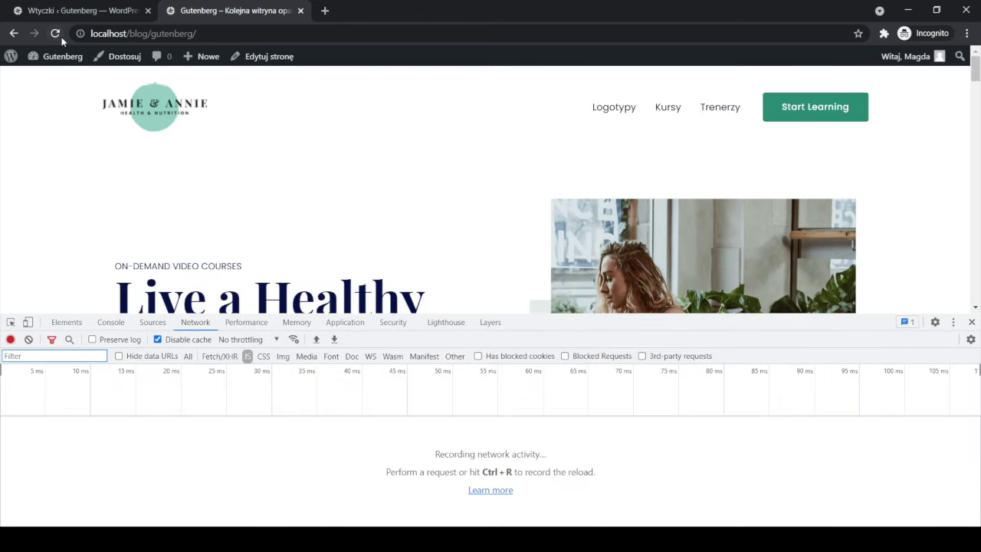
click(55, 34)
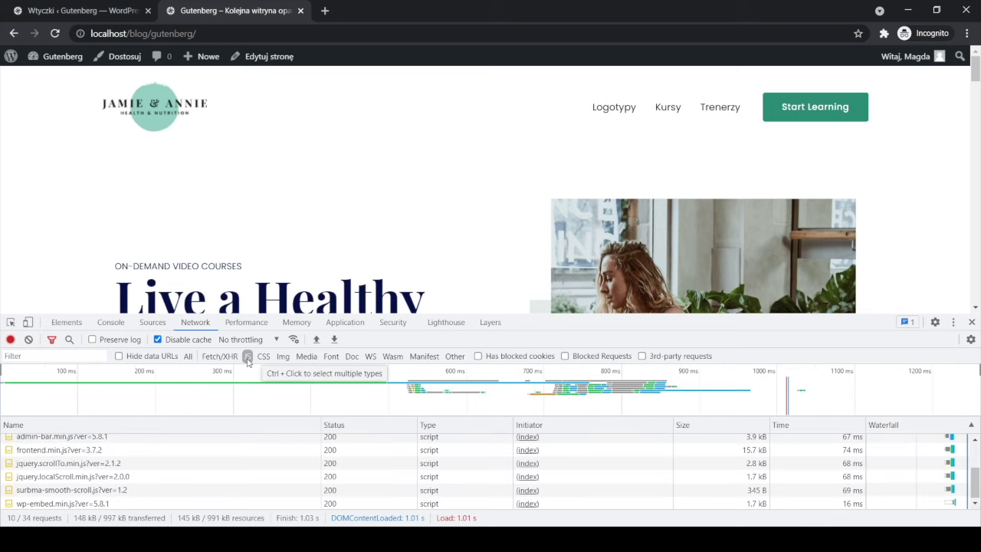
click(188, 355)
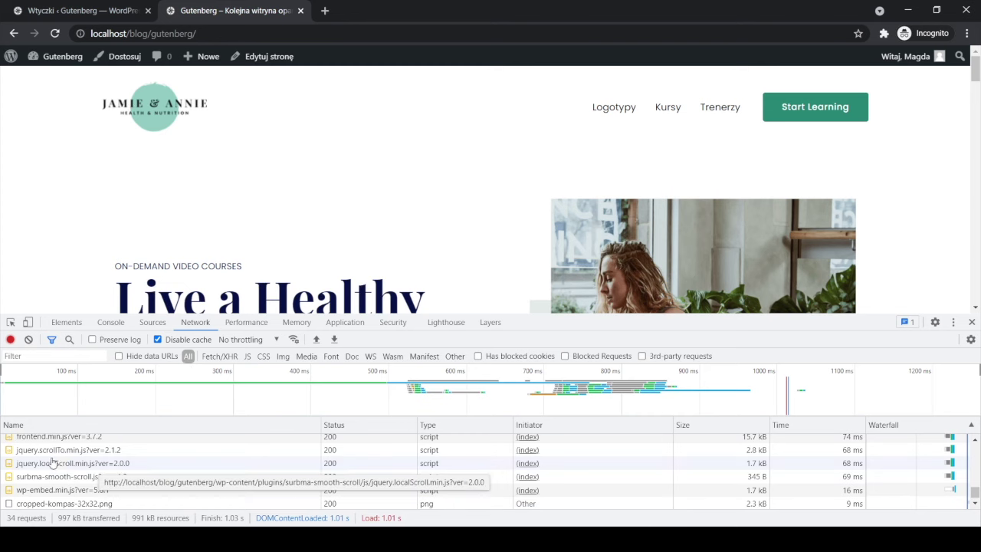
- Filter the network requests by "surb" to inspect the plugin's scripts, then clear the filter and look through the full list
click(32, 357)
text(surb)
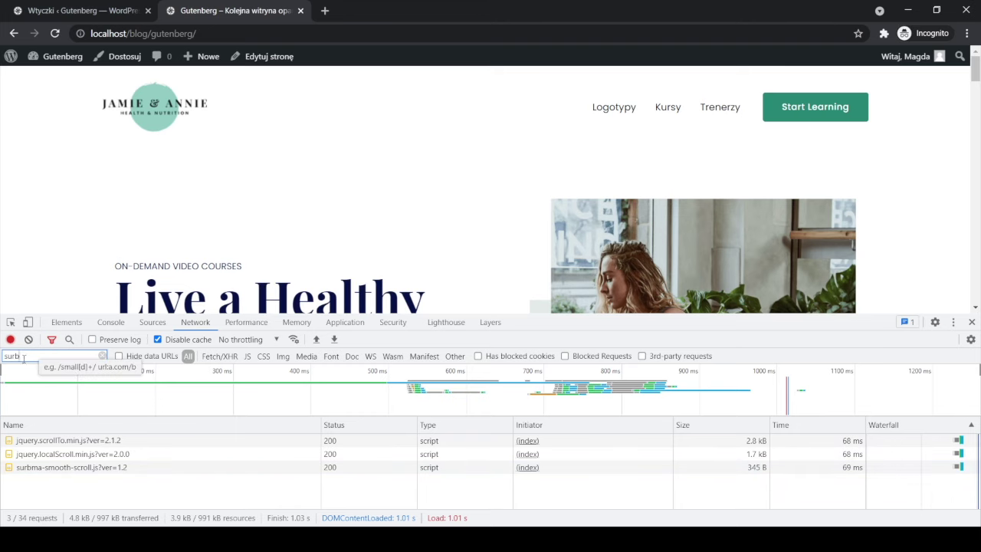
drag(23, 358, 5, 352)
key(BackSpace)
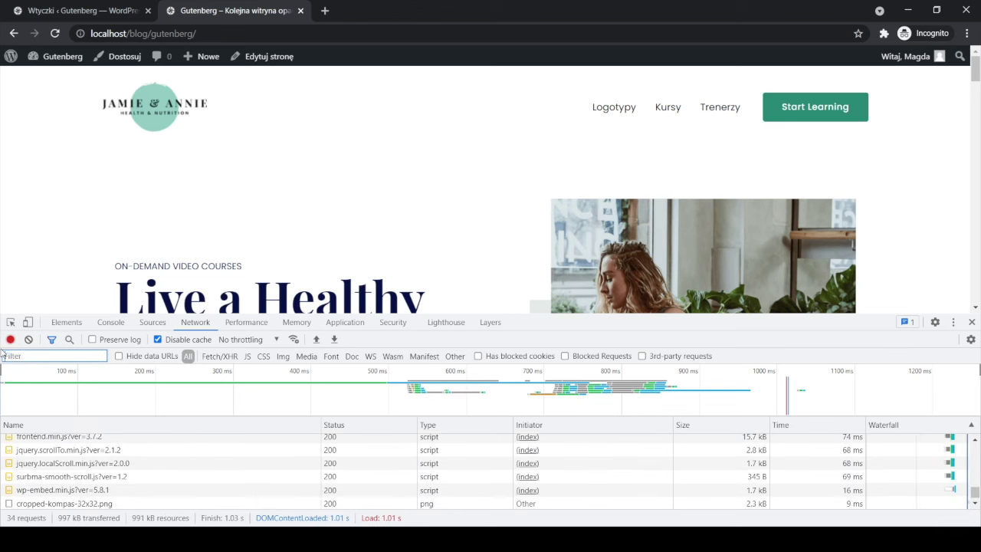
scroll(128, 481, up, 1)
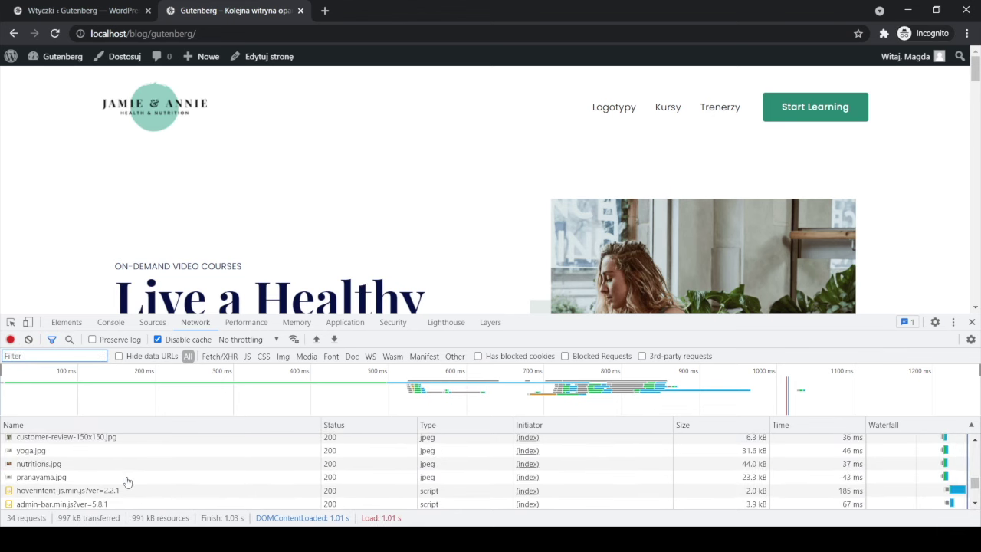
- Limit the network requests to JS, look through the scripts the front page loads, and close the developer tools
click(247, 356)
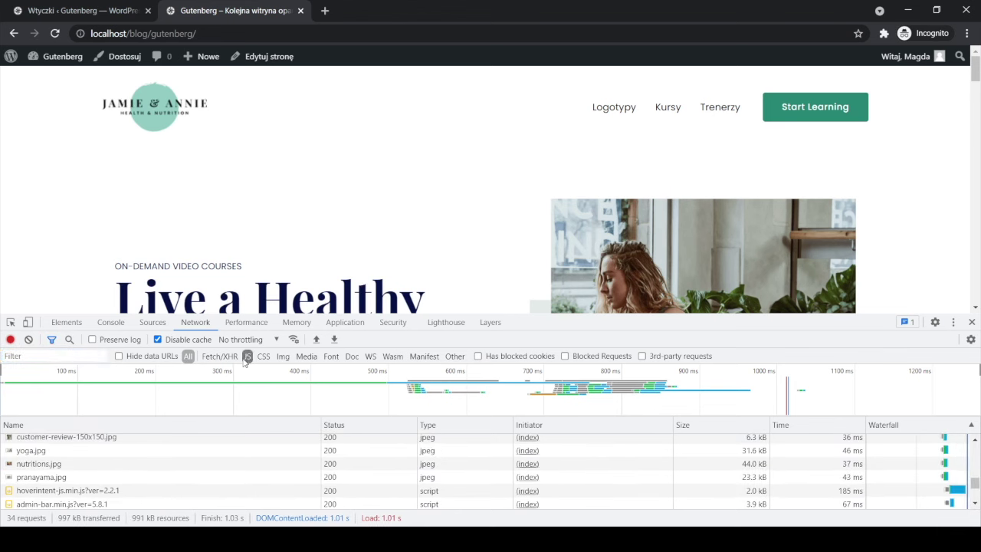
scroll(149, 481, up, 3)
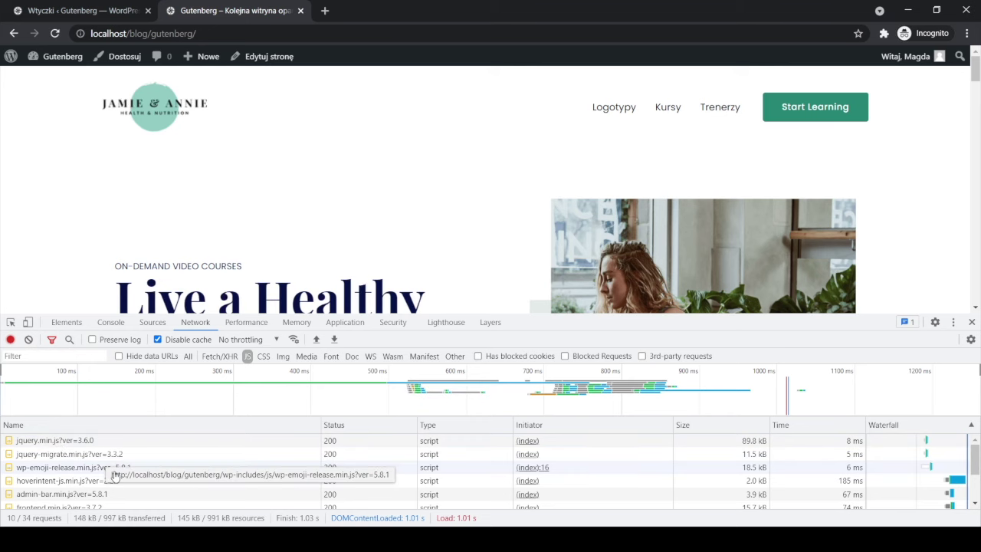
scroll(92, 472, down, 2)
scroll(215, 476, up, 2)
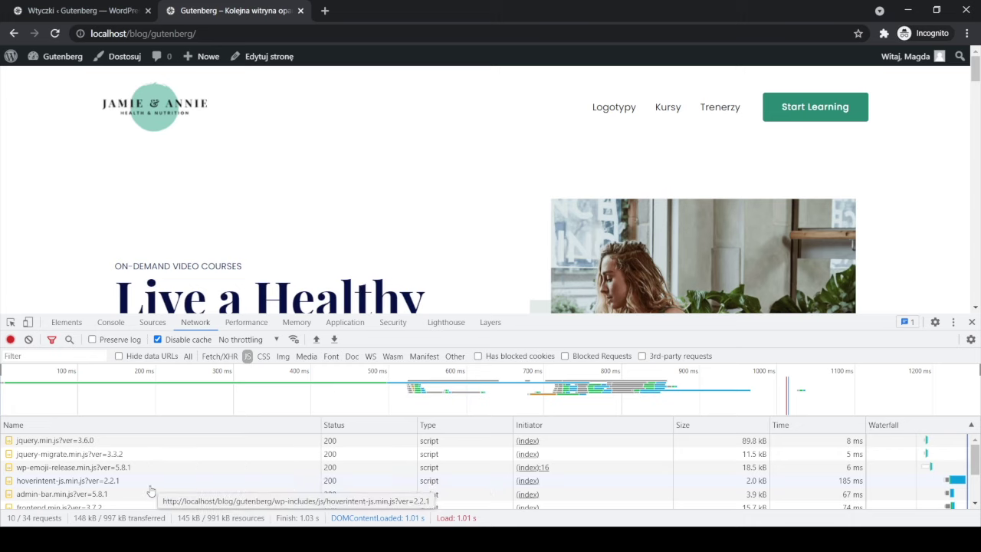
click(972, 322)
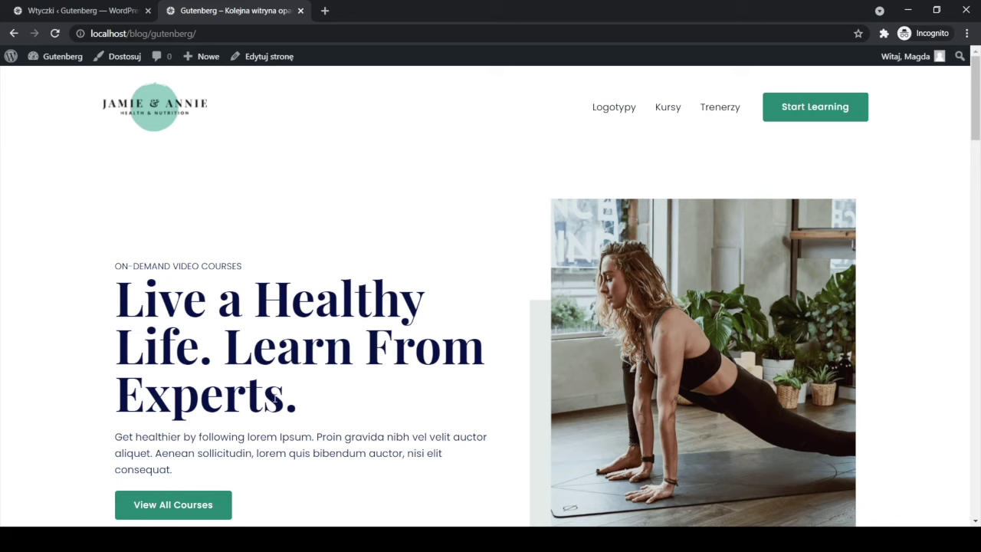
- Glance at the installed plugins, return to the front page and examine its "Featured In" logo section, highlighting the heading
click(79, 10)
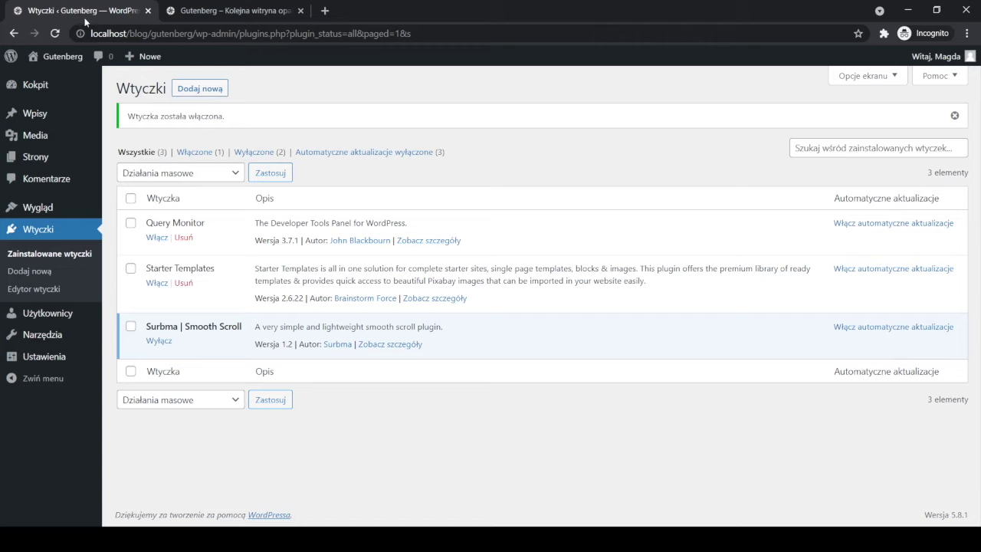
click(193, 10)
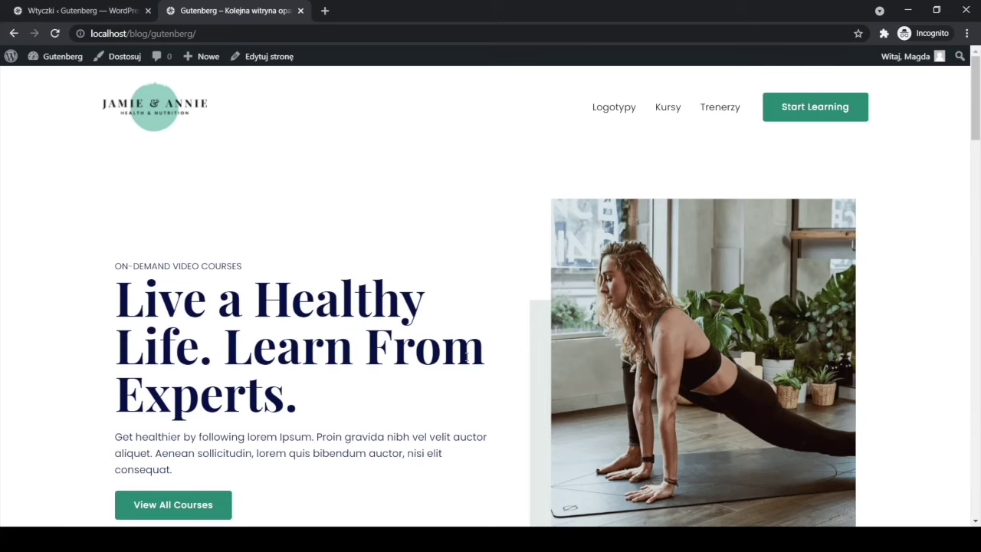
scroll(465, 359, down, 4)
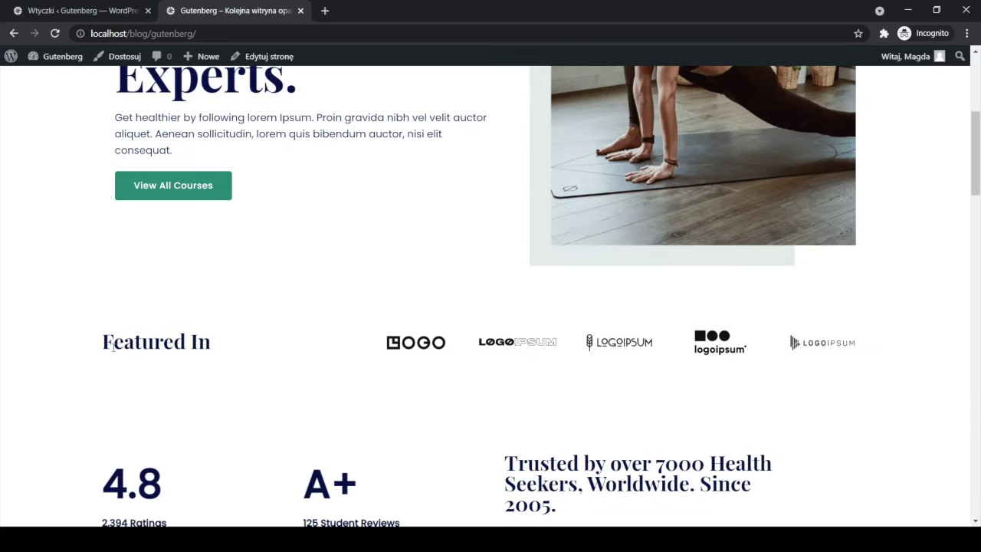
drag(113, 346, 223, 340)
scroll(247, 329, up, 2)
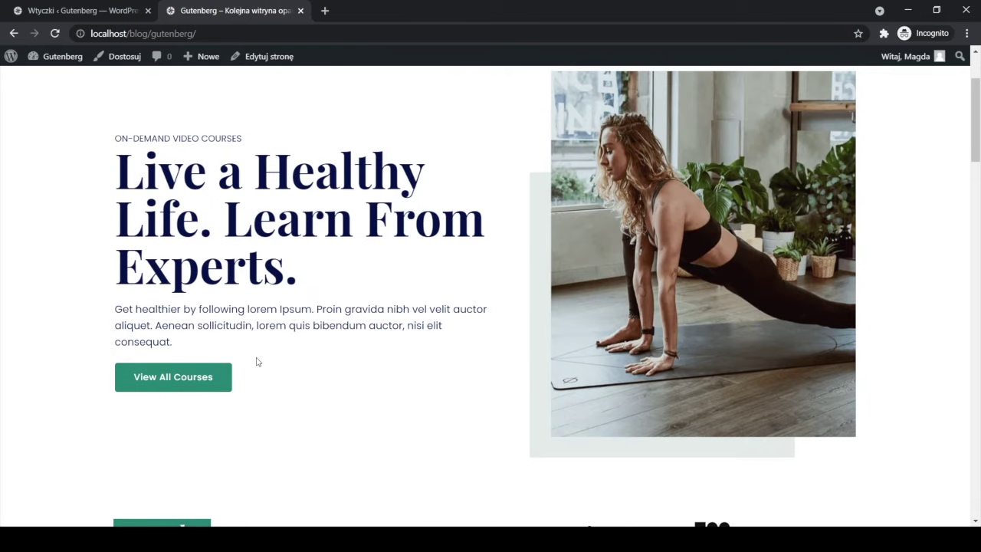
scroll(403, 105, up, 1)
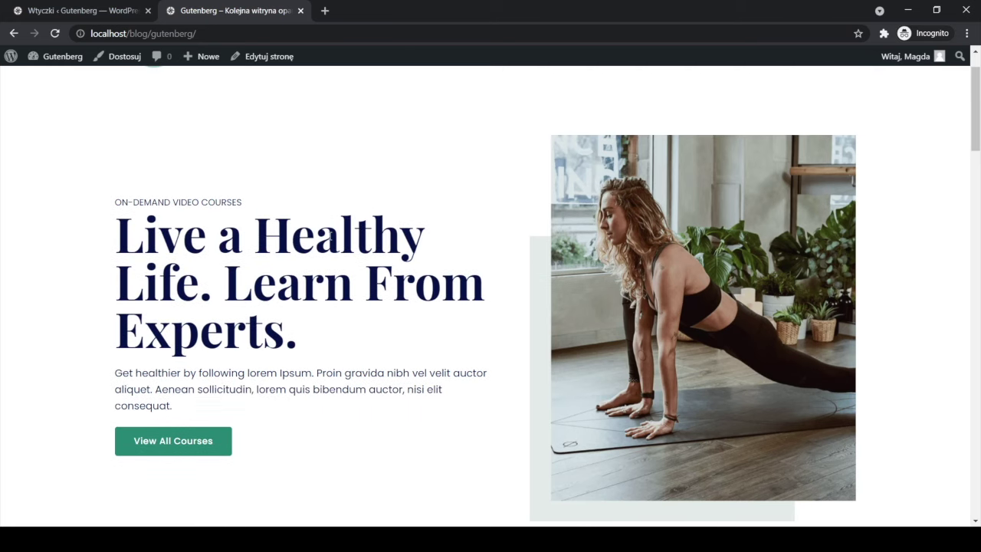
scroll(329, 234, down, 4)
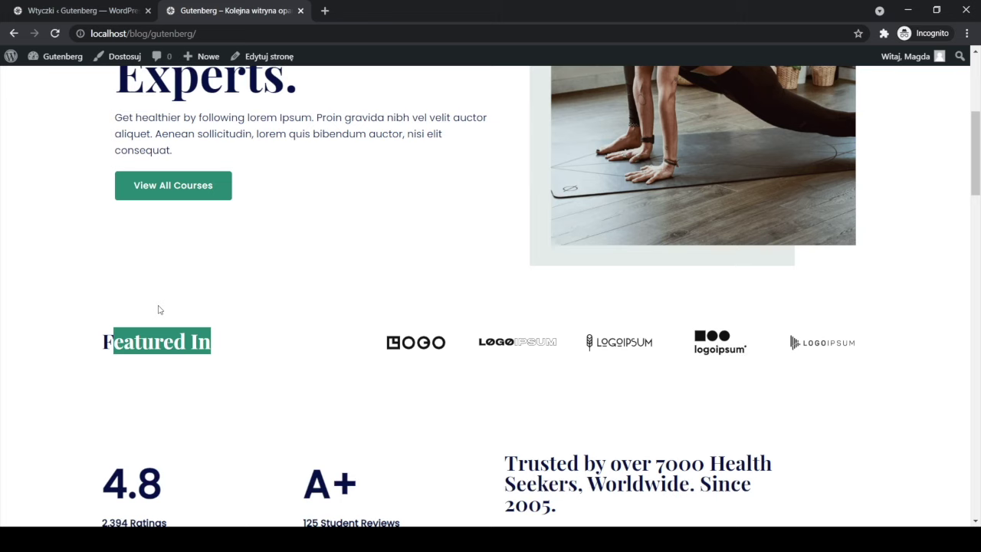
scroll(159, 309, up, 3)
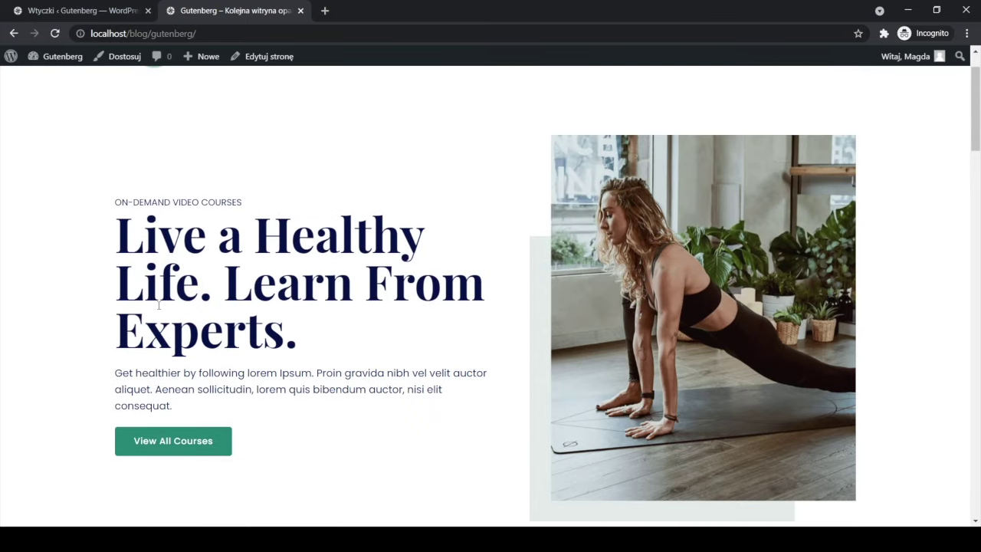
scroll(159, 305, down, 3)
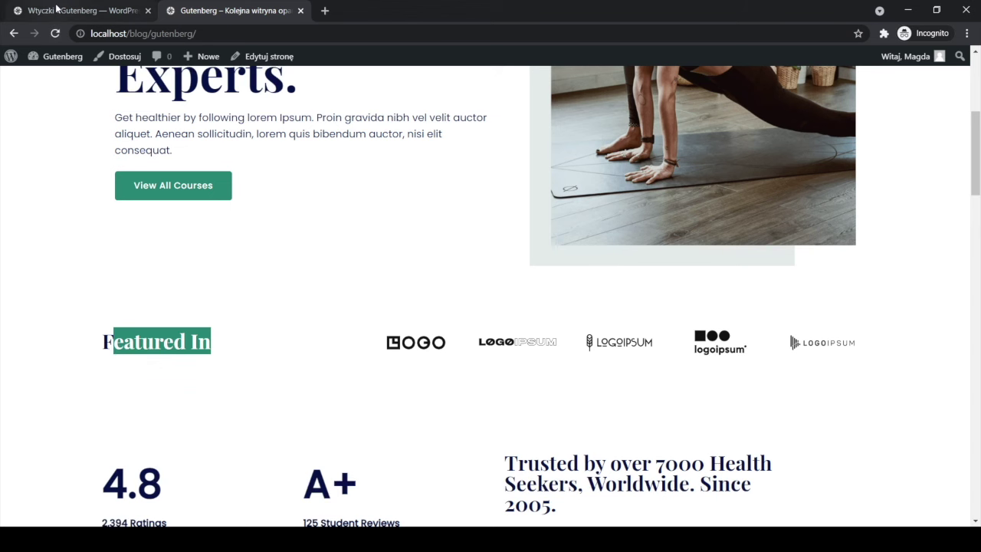
- Open the Primary Menu in the WordPress admin, expand the Logotypy item and highlight #logotypy in its URL
click(81, 11)
mouse_move(44, 215)
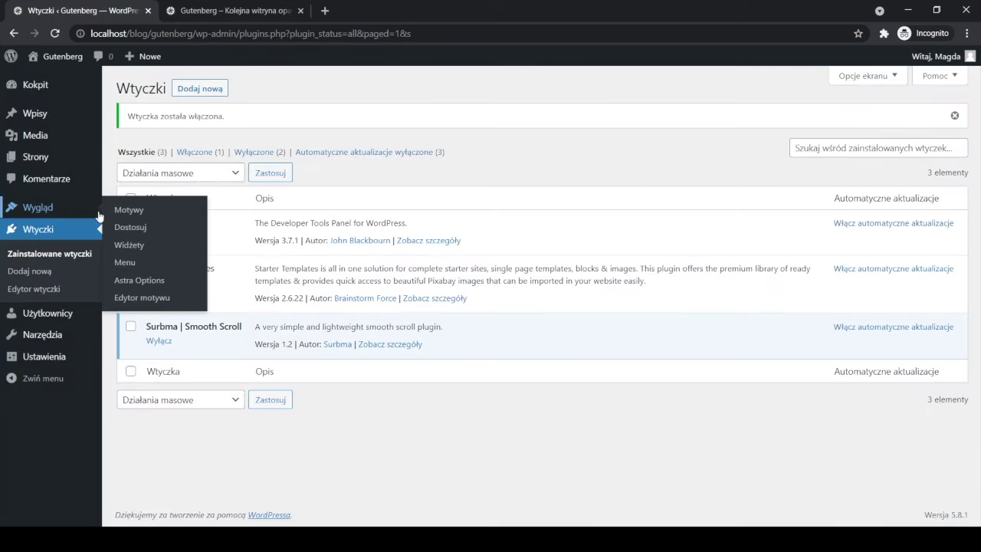
click(122, 263)
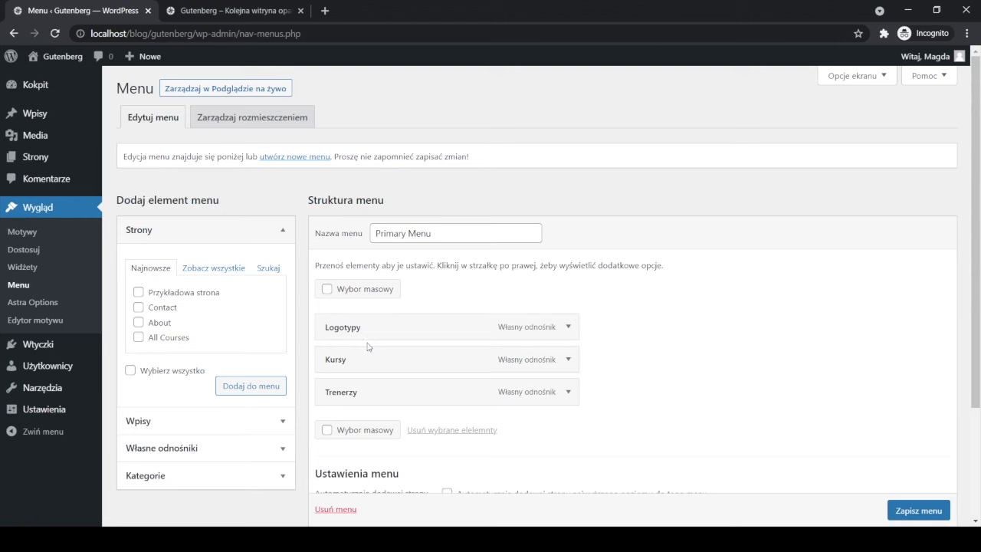
click(569, 328)
scroll(601, 350, down, 3)
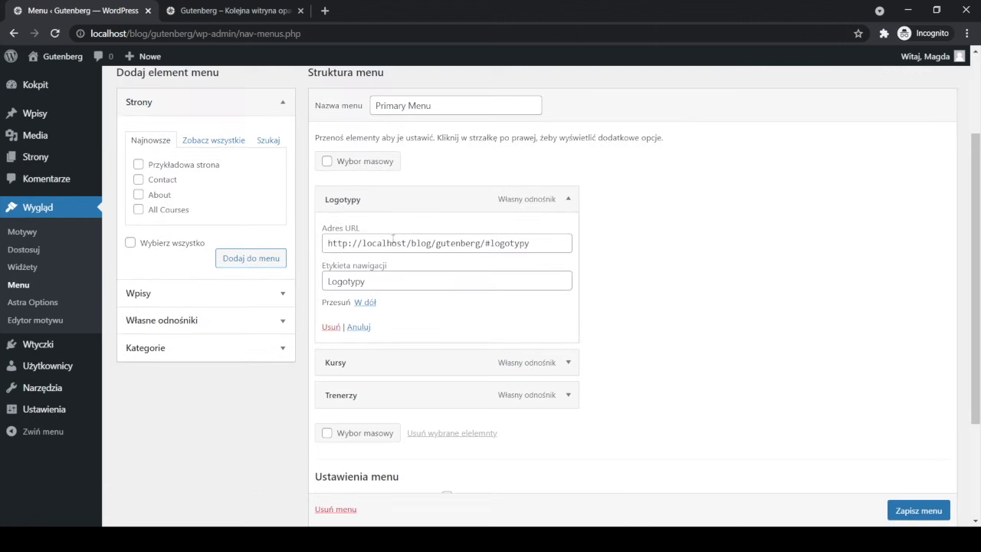
drag(484, 243, 530, 244)
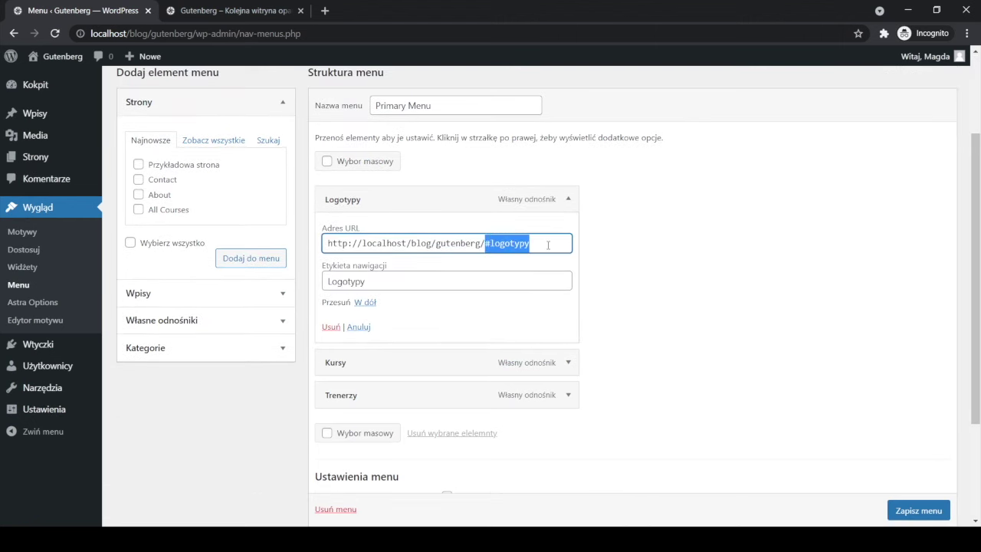
scroll(700, 312, up, 3)
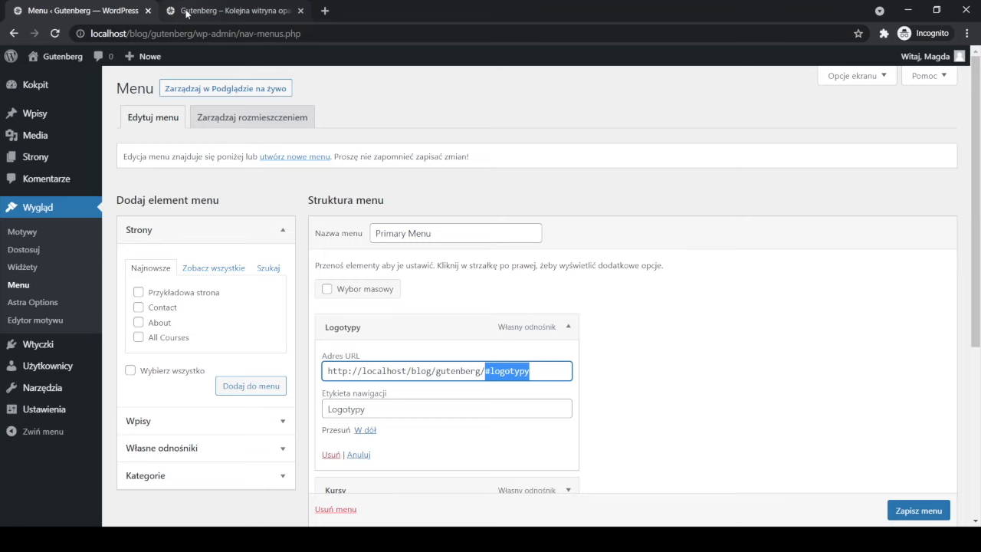
- Return to the site's front page and review the header links and the "Start Your Journey of Happiness and Health Today!" course section
click(186, 13)
scroll(460, 146, up, 5)
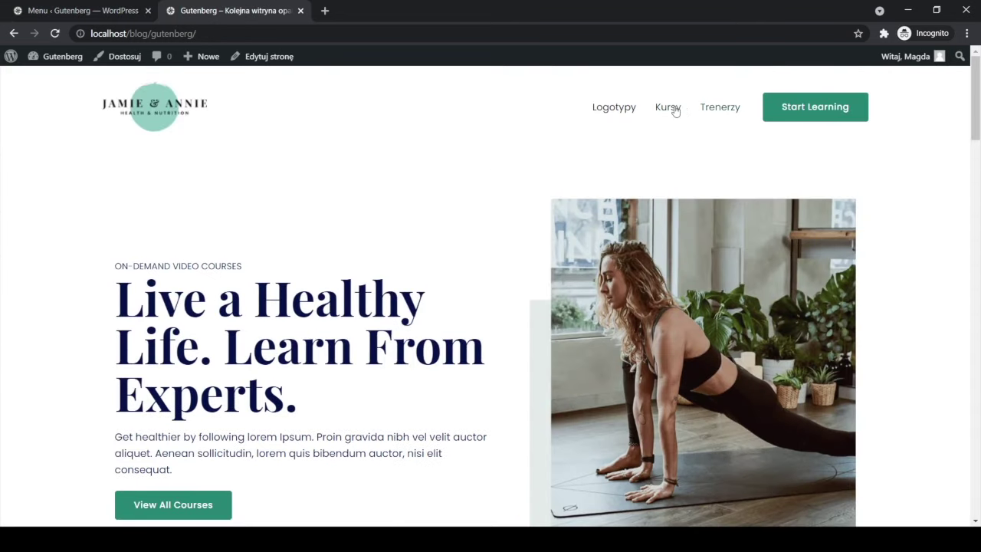
scroll(683, 110, down, 10)
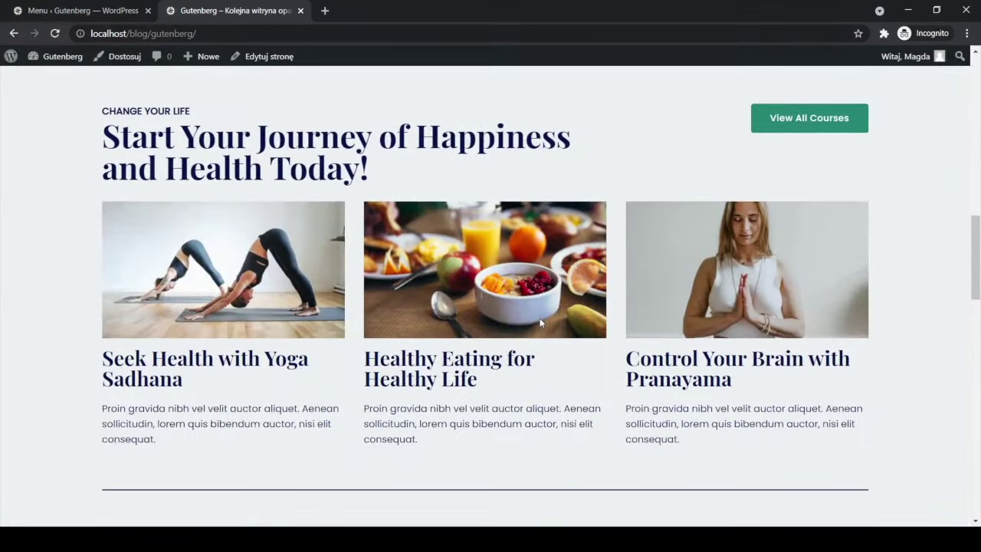